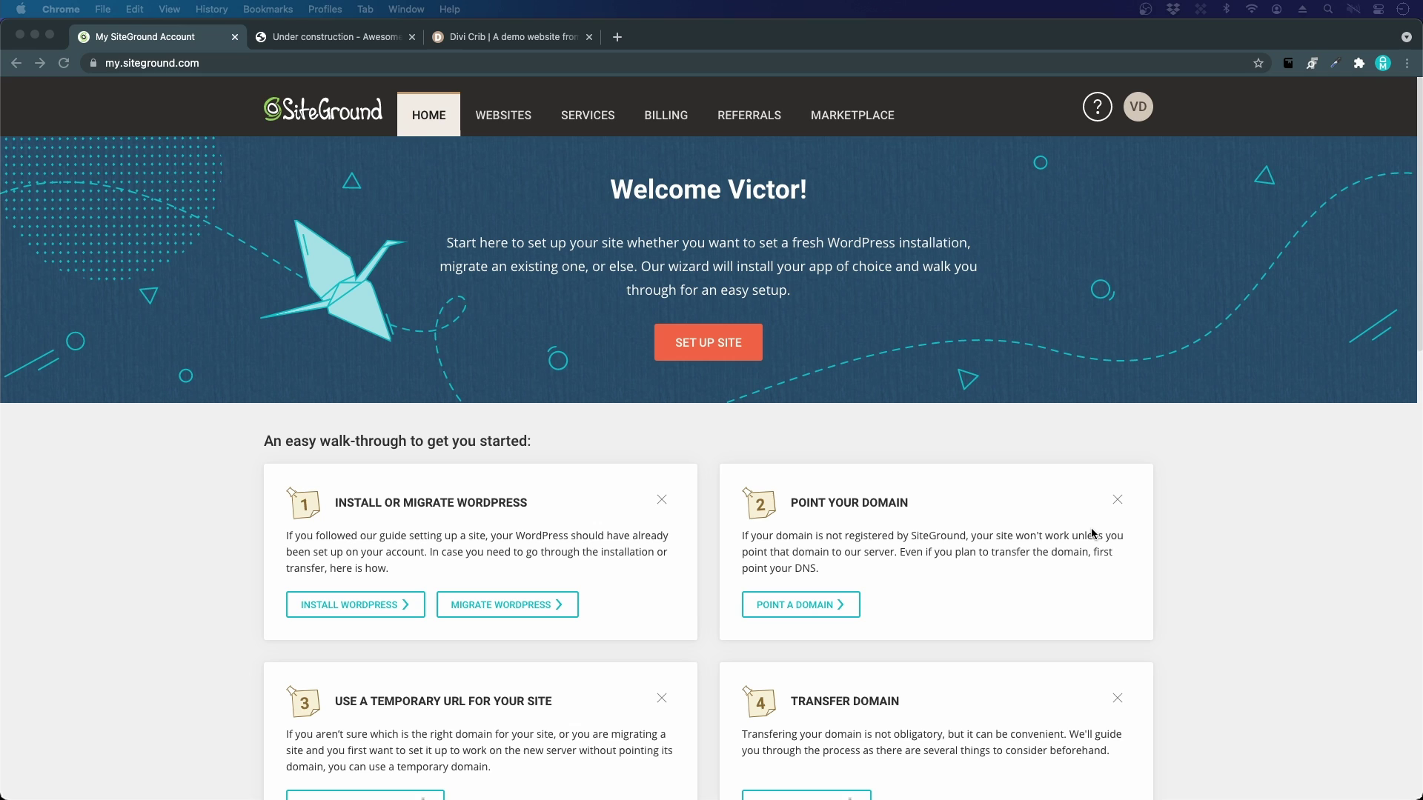
# Step: View divicrib.com's current 'Awesome Site in The Making' under-construction placeholder page
pyautogui.click(265, 40)
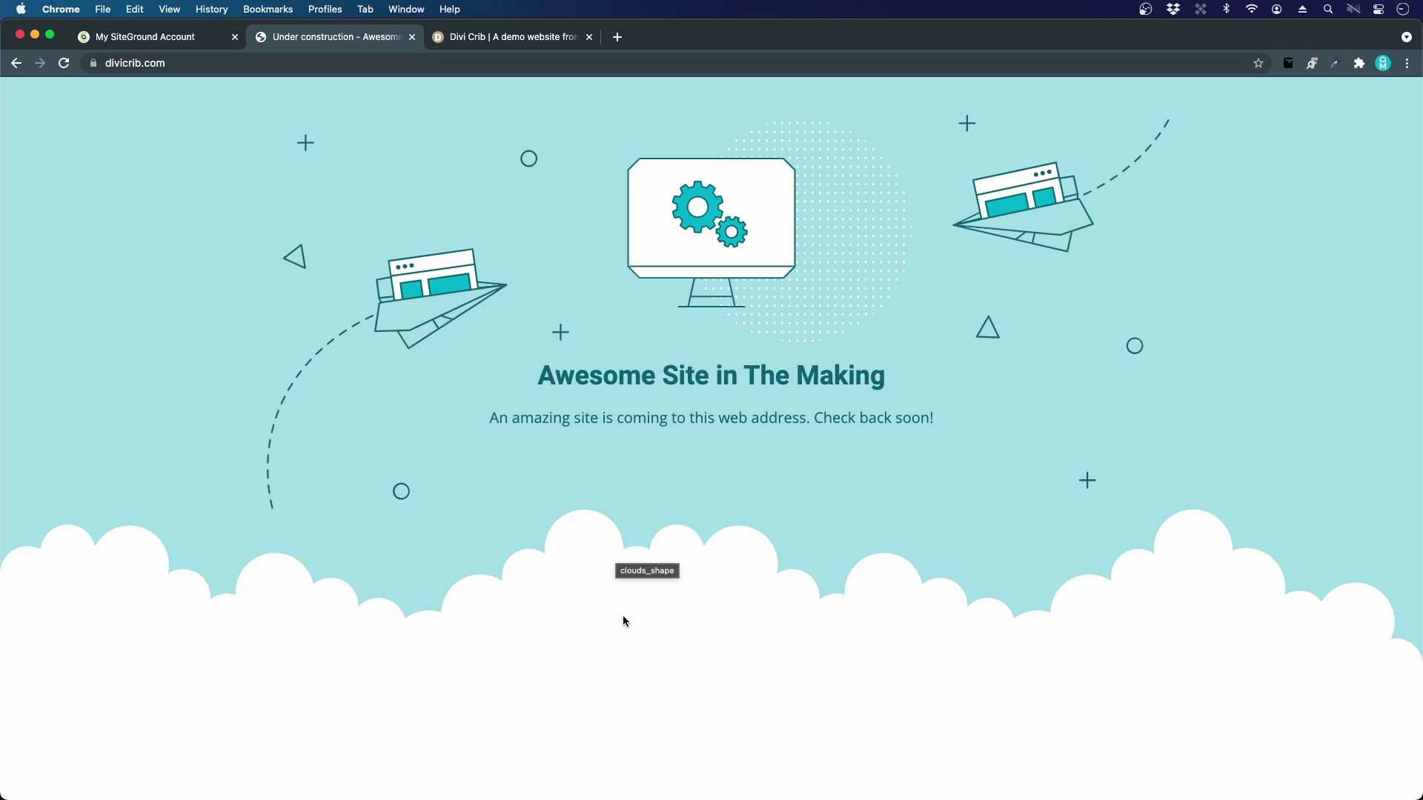
# Step: Browse the Divi Crib demo homepage down to the clients section, then return to the SiteGround account
pyautogui.click(517, 47)
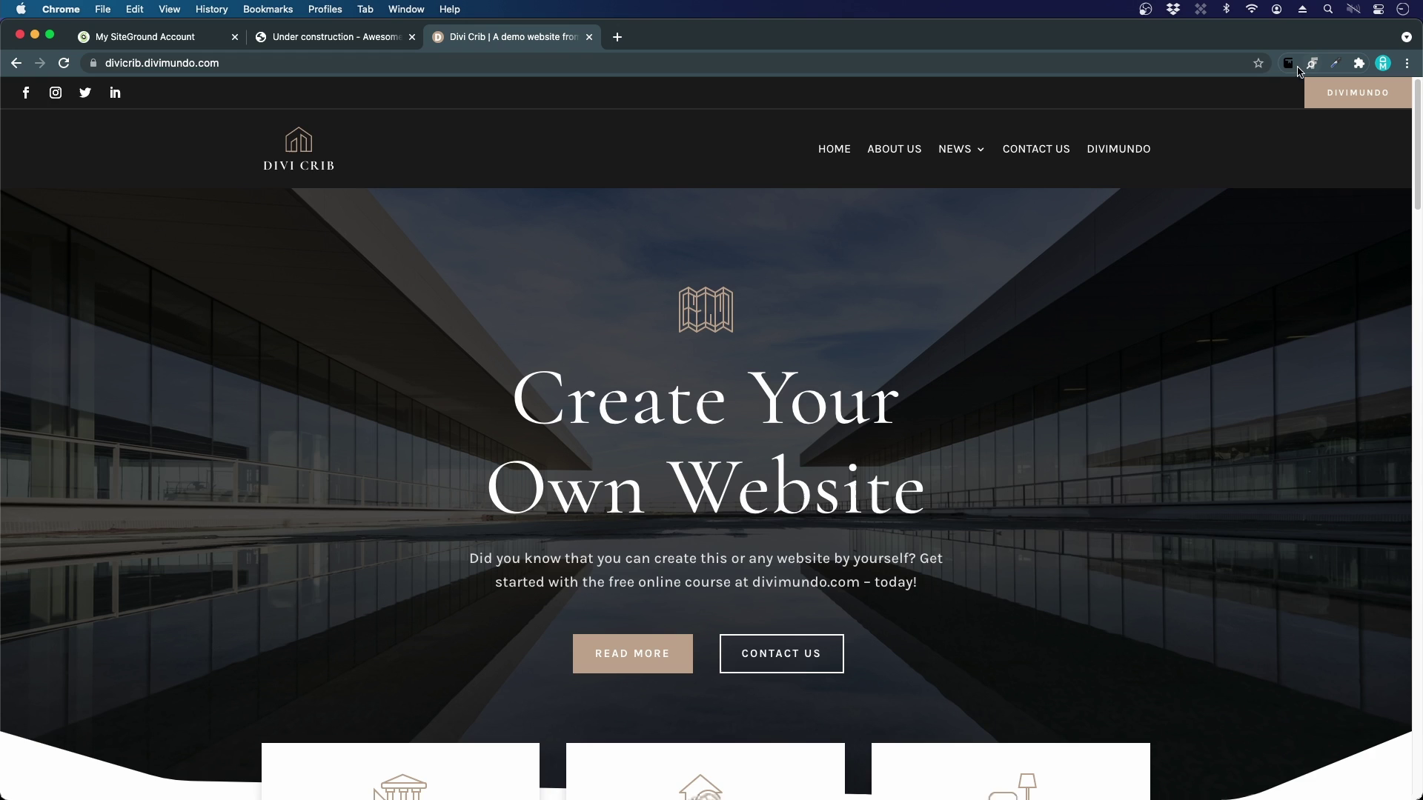
pyautogui.scroll(-3, 1182, 292)
pyautogui.scroll(-5, 1174, 389)
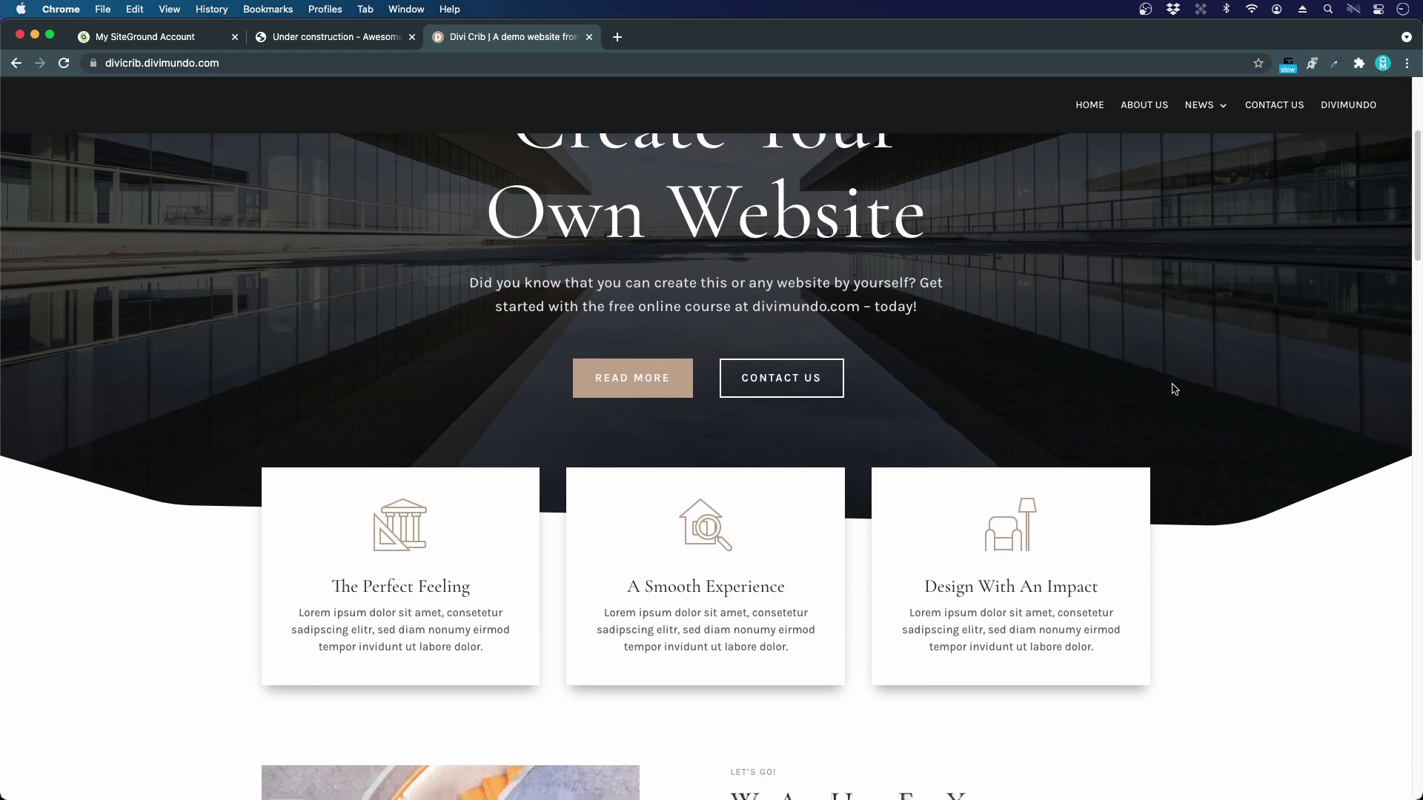
pyautogui.scroll(-5, 1172, 386)
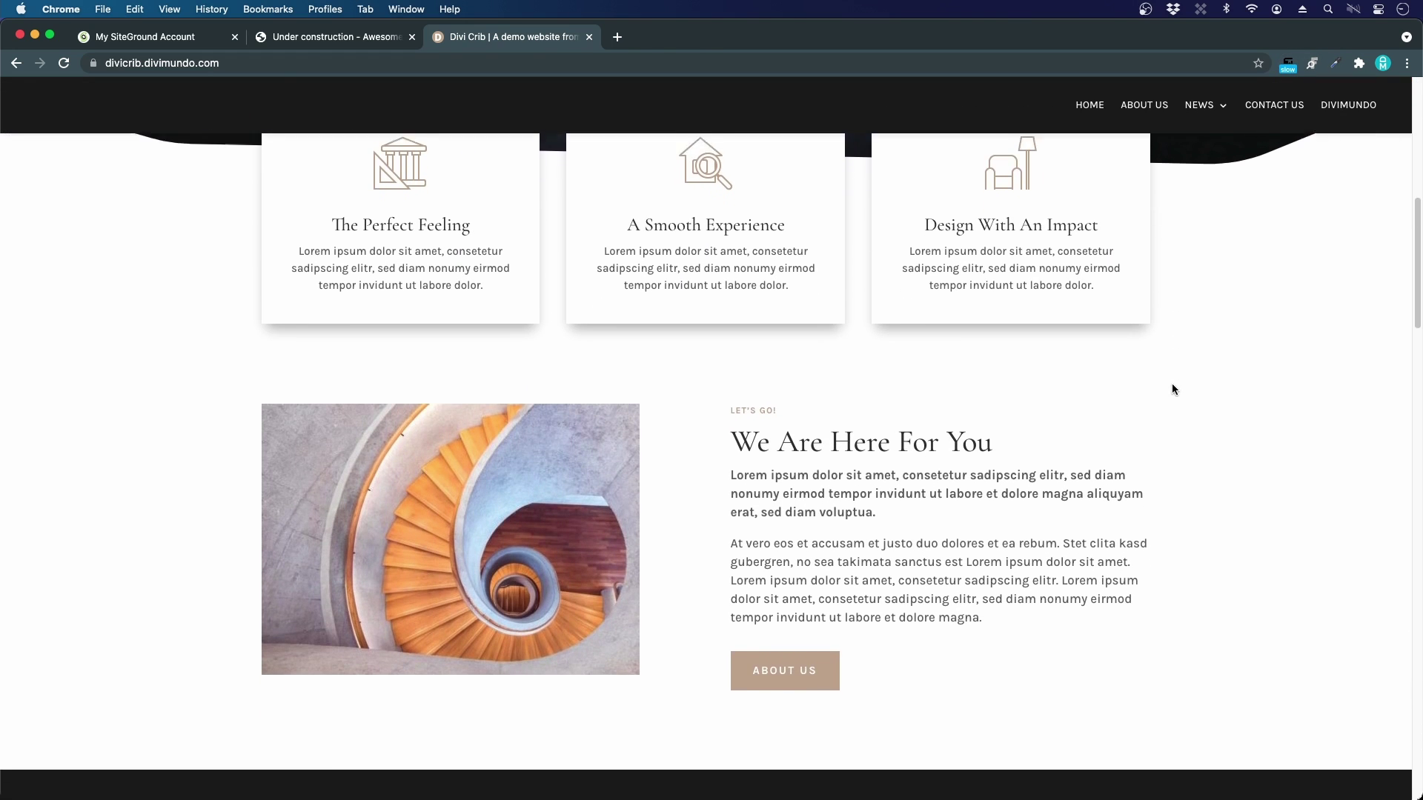
pyautogui.scroll(-5, 1172, 387)
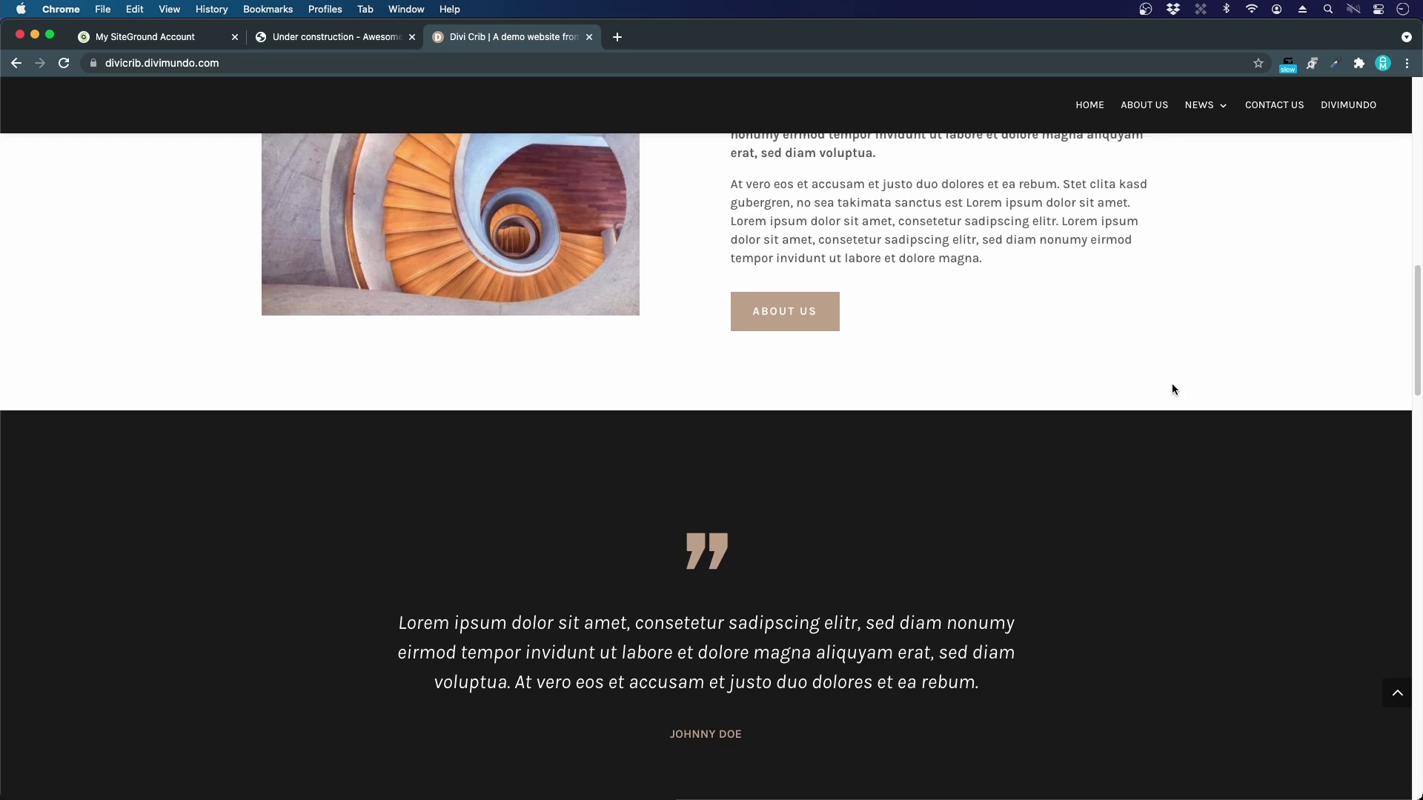
pyautogui.scroll(-5, 1173, 388)
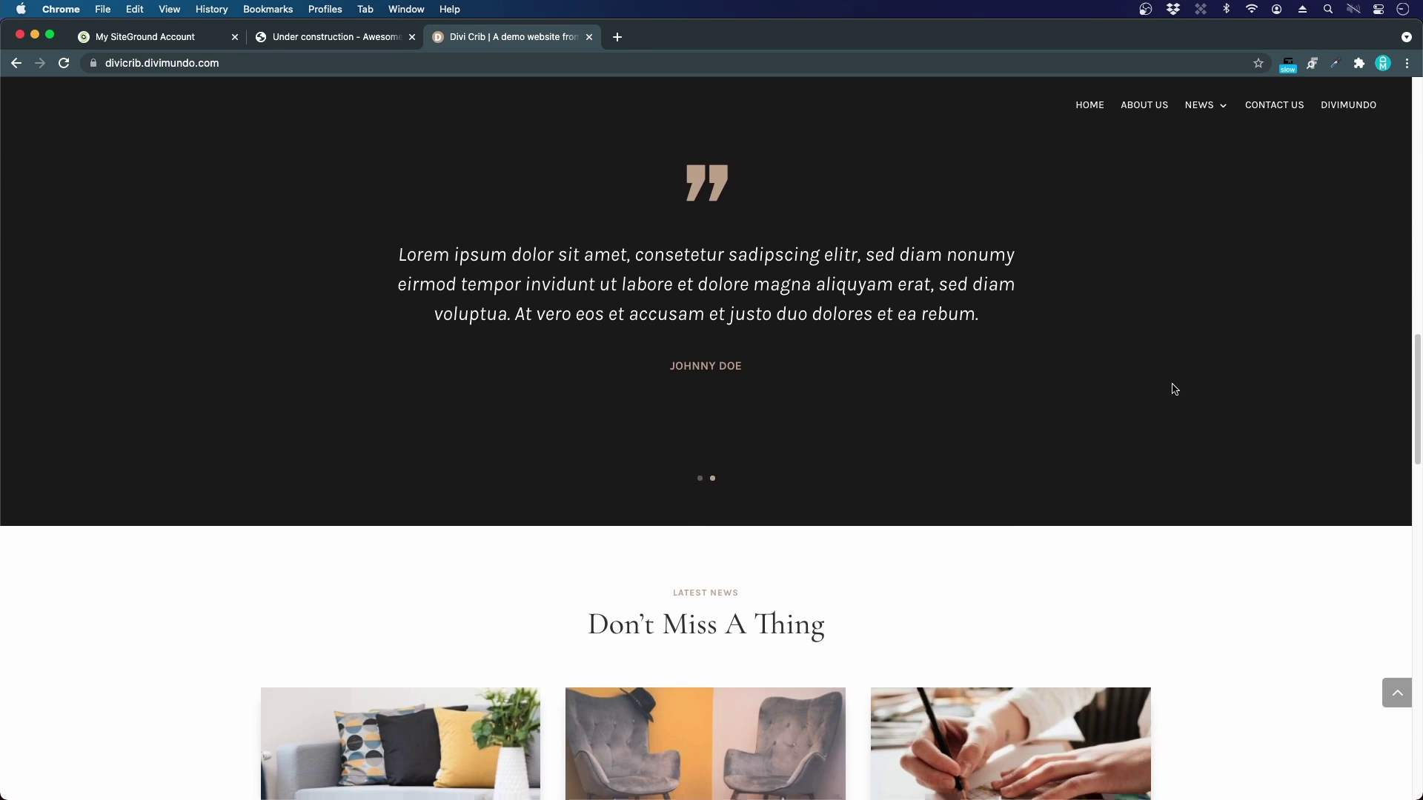
pyautogui.scroll(-5, 1172, 388)
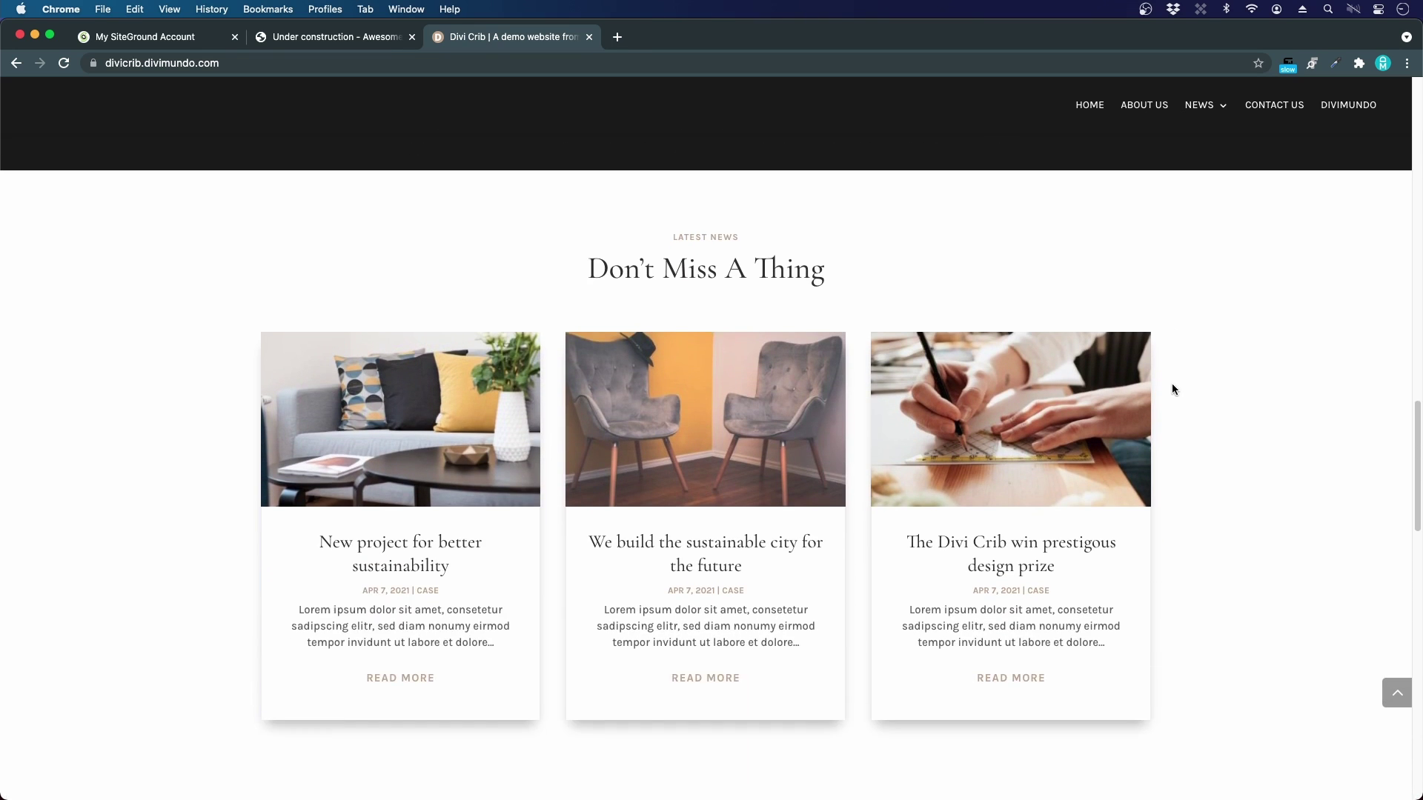
pyautogui.scroll(-5, 1172, 389)
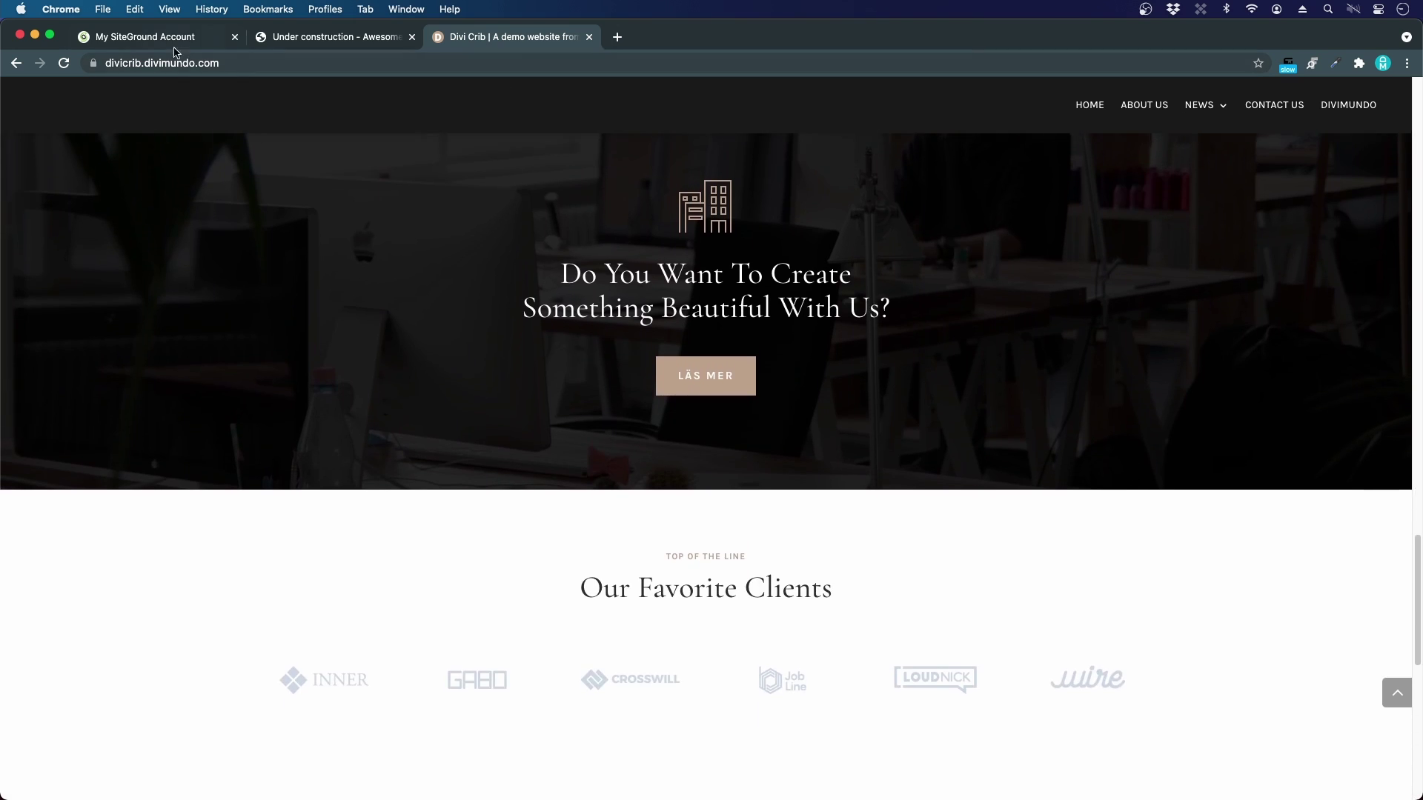
pyautogui.press('super+1')
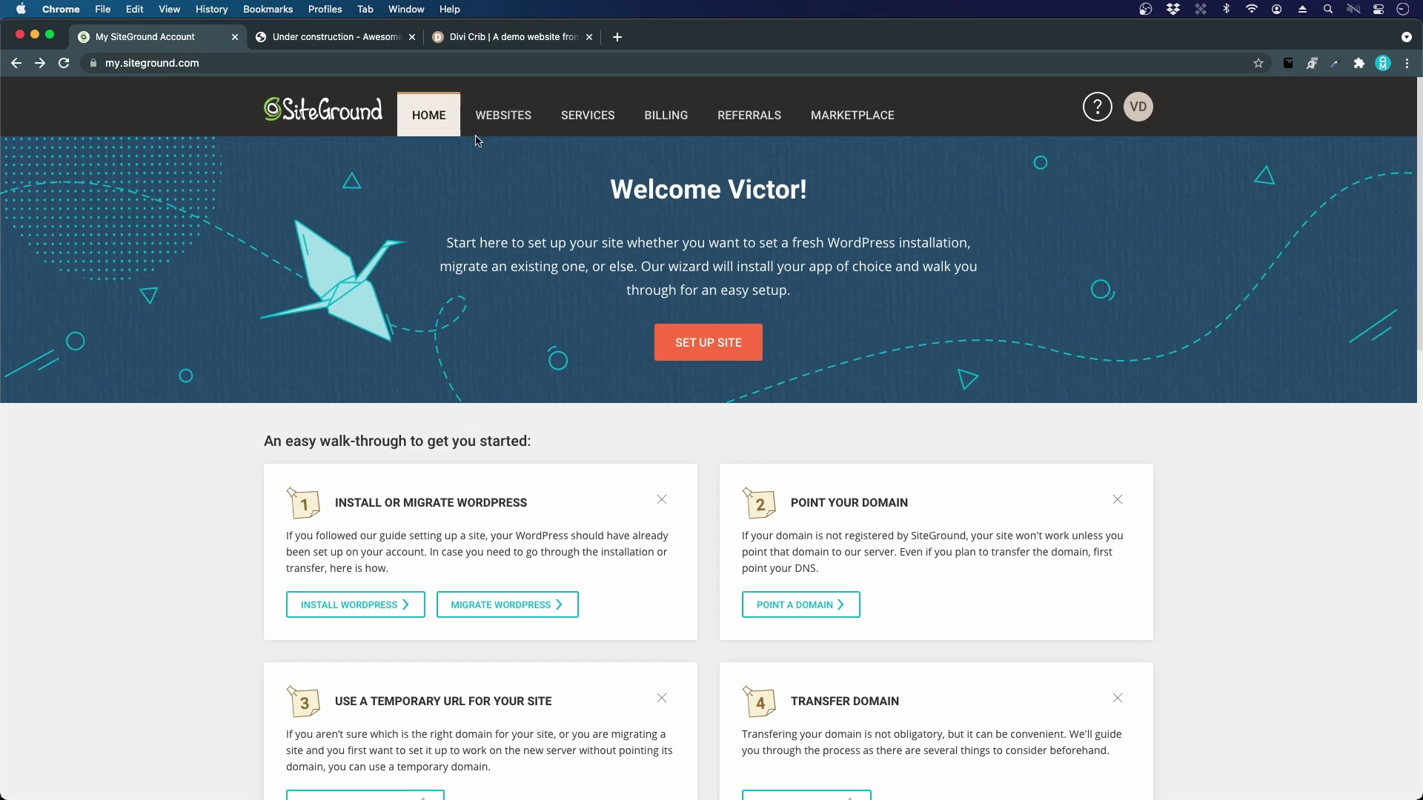
# Step: From My Websites, resume the pending divicrib.com setup to reach the Set Up Site step
pyautogui.click(506, 118)
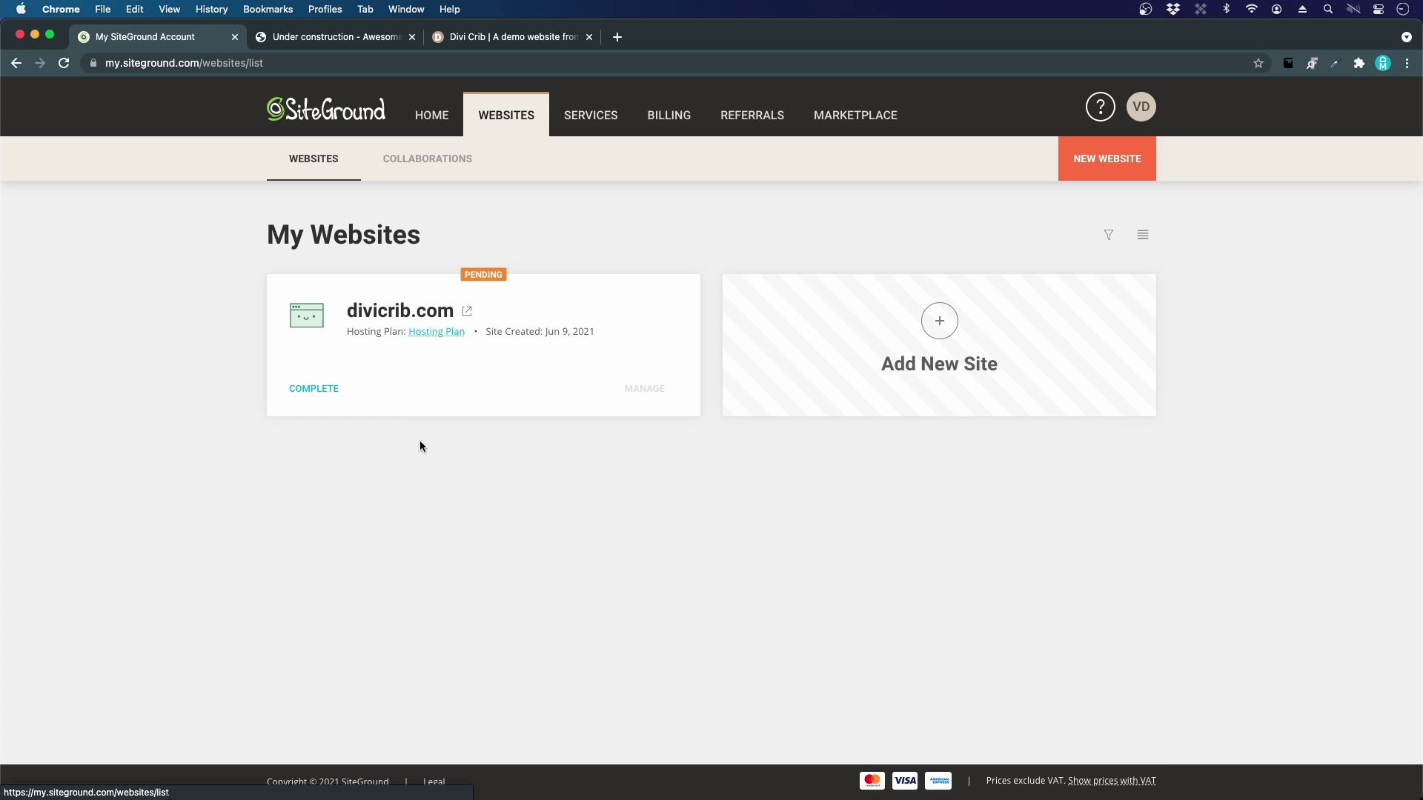
pyautogui.click(319, 390)
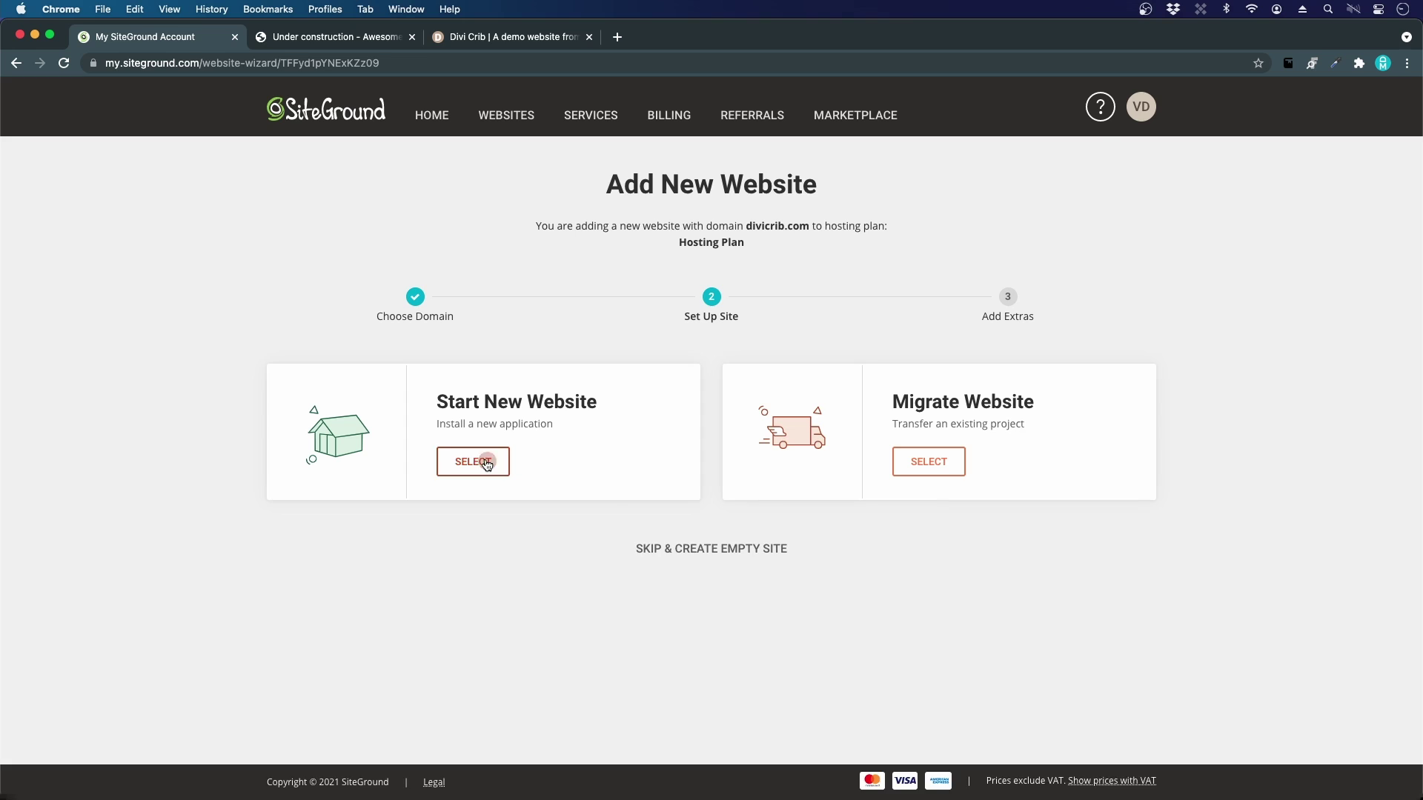
# Step: Choose Start New Website and pick WordPress as divicrib.com's application
pyautogui.click(486, 463)
pyautogui.scroll(-2, 519, 519)
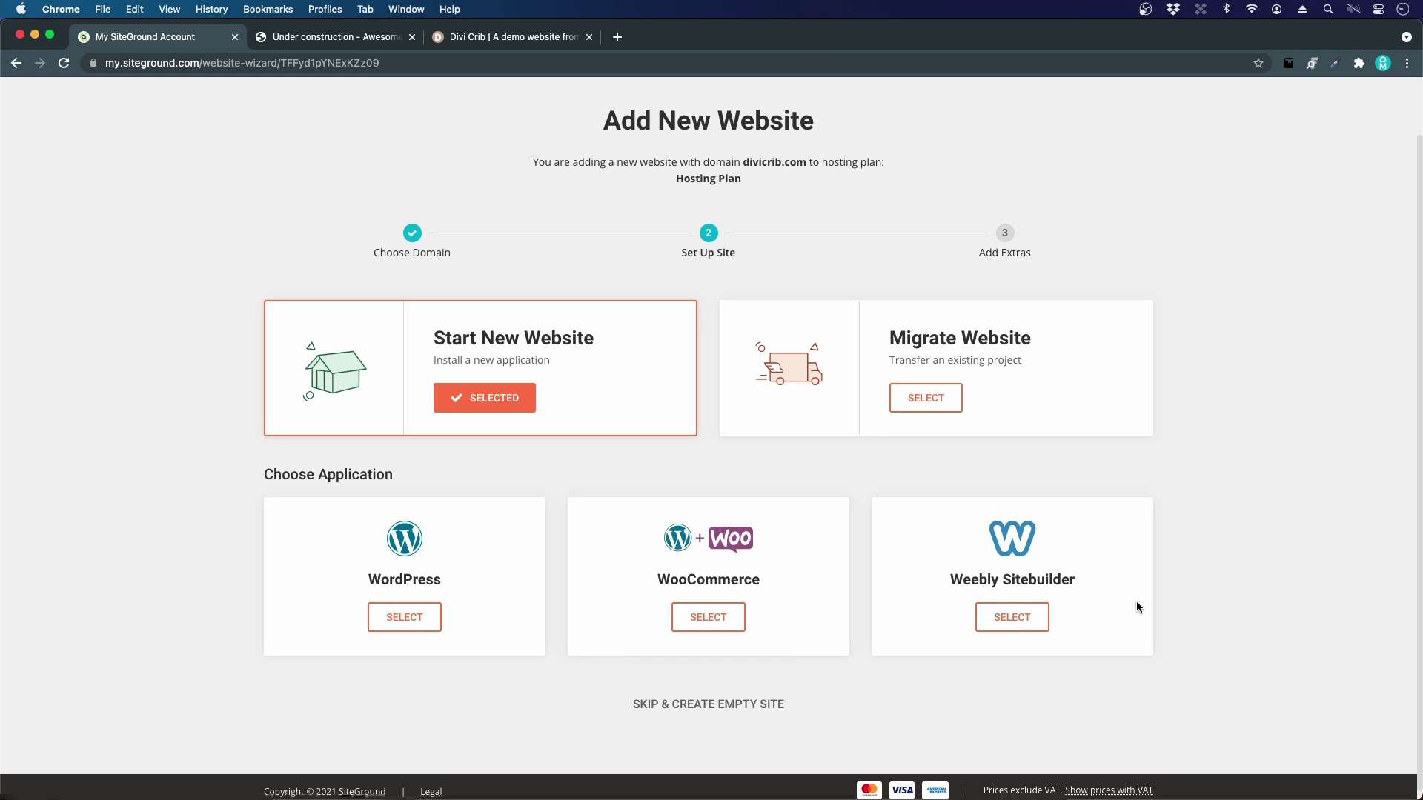
pyautogui.scroll(-1, 374, 665)
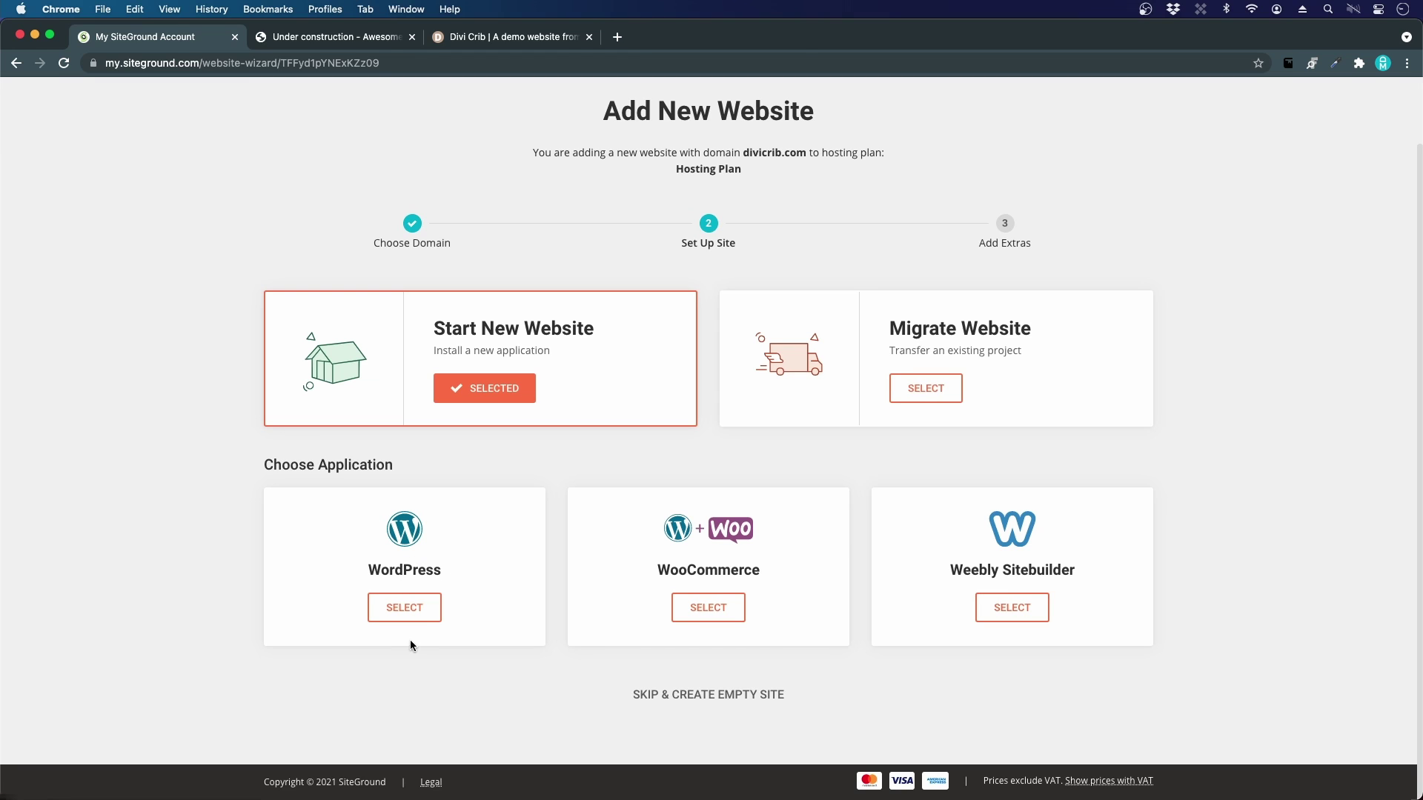
pyautogui.click(421, 610)
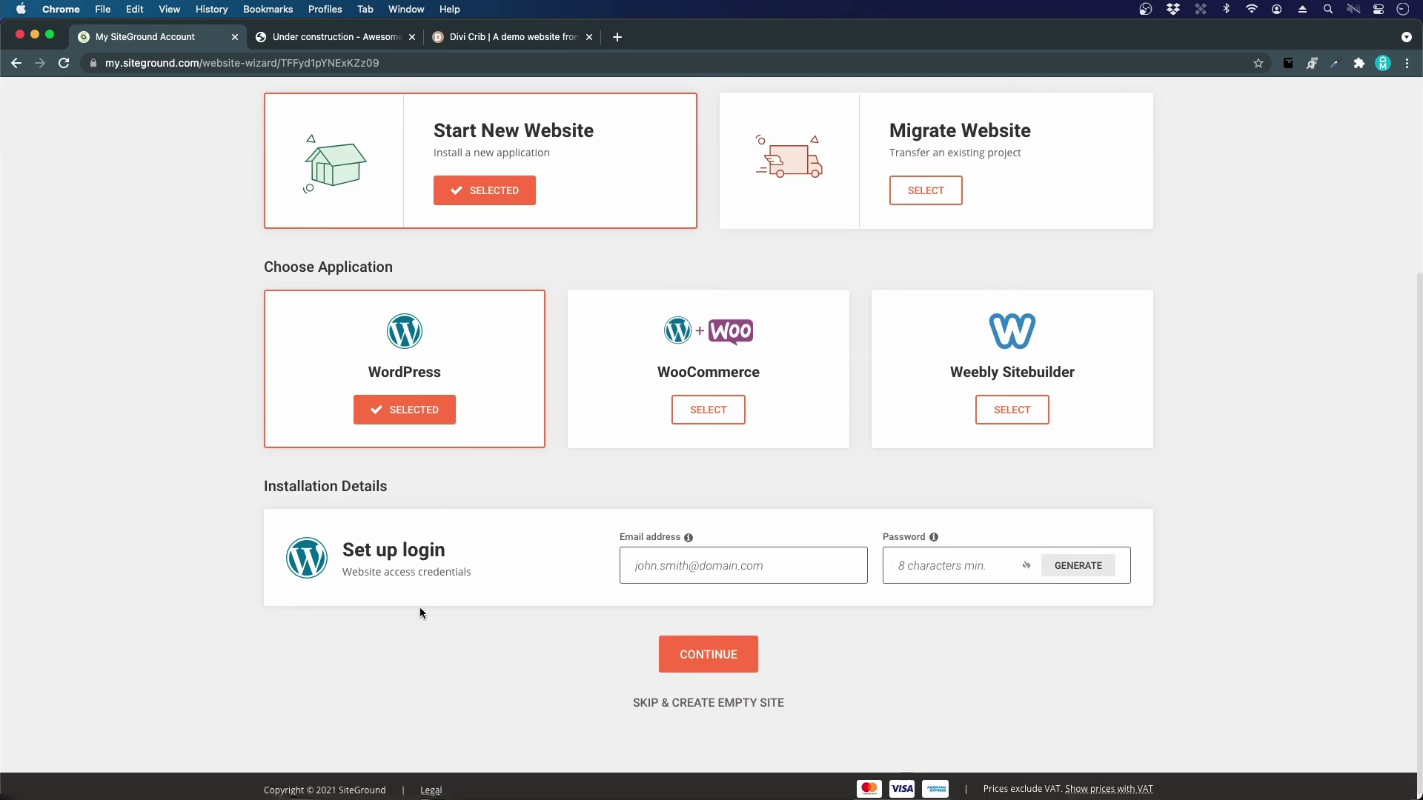
# Step: Autofill the login e-mail, replace the password with a strong one, and continue to Add Extras
pyautogui.click(692, 563)
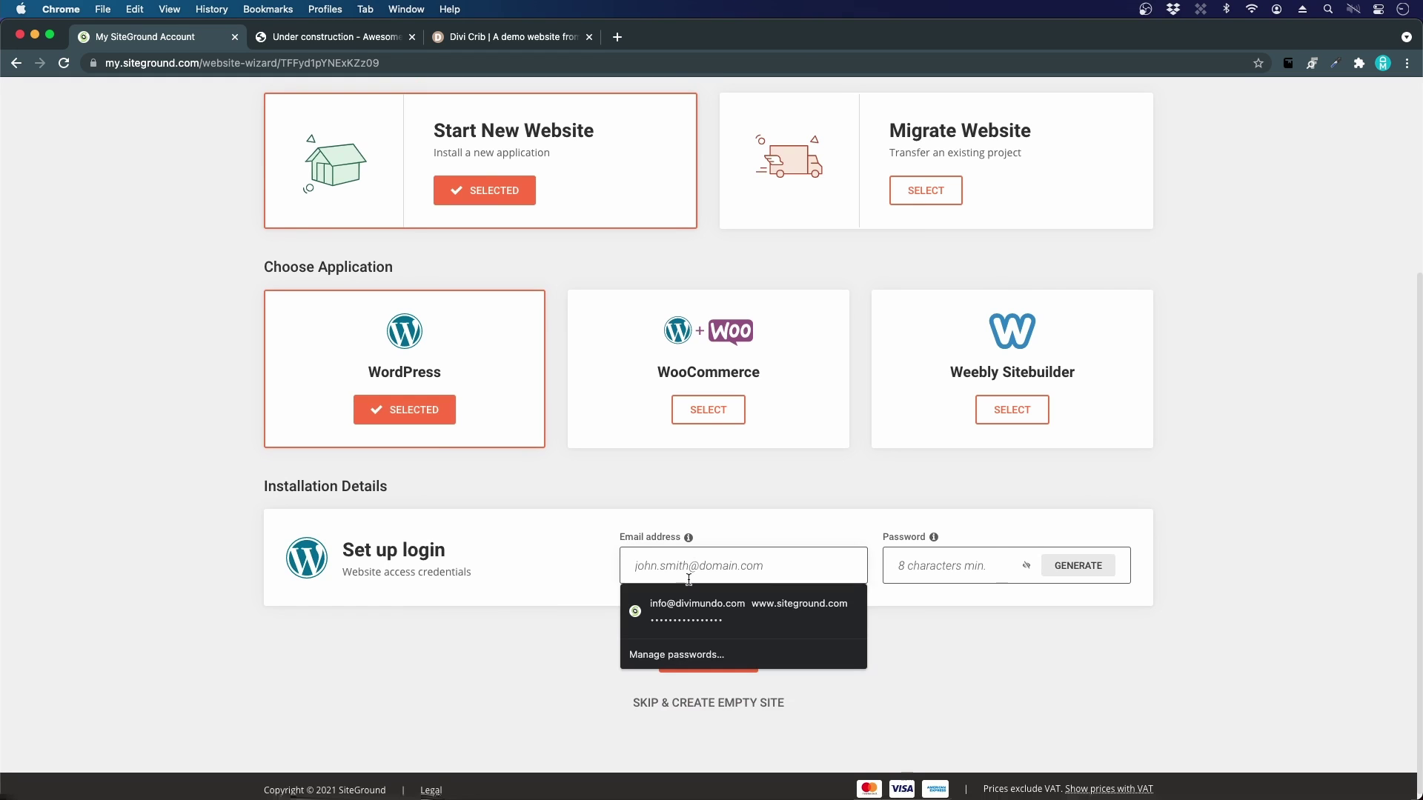
pyautogui.click(686, 604)
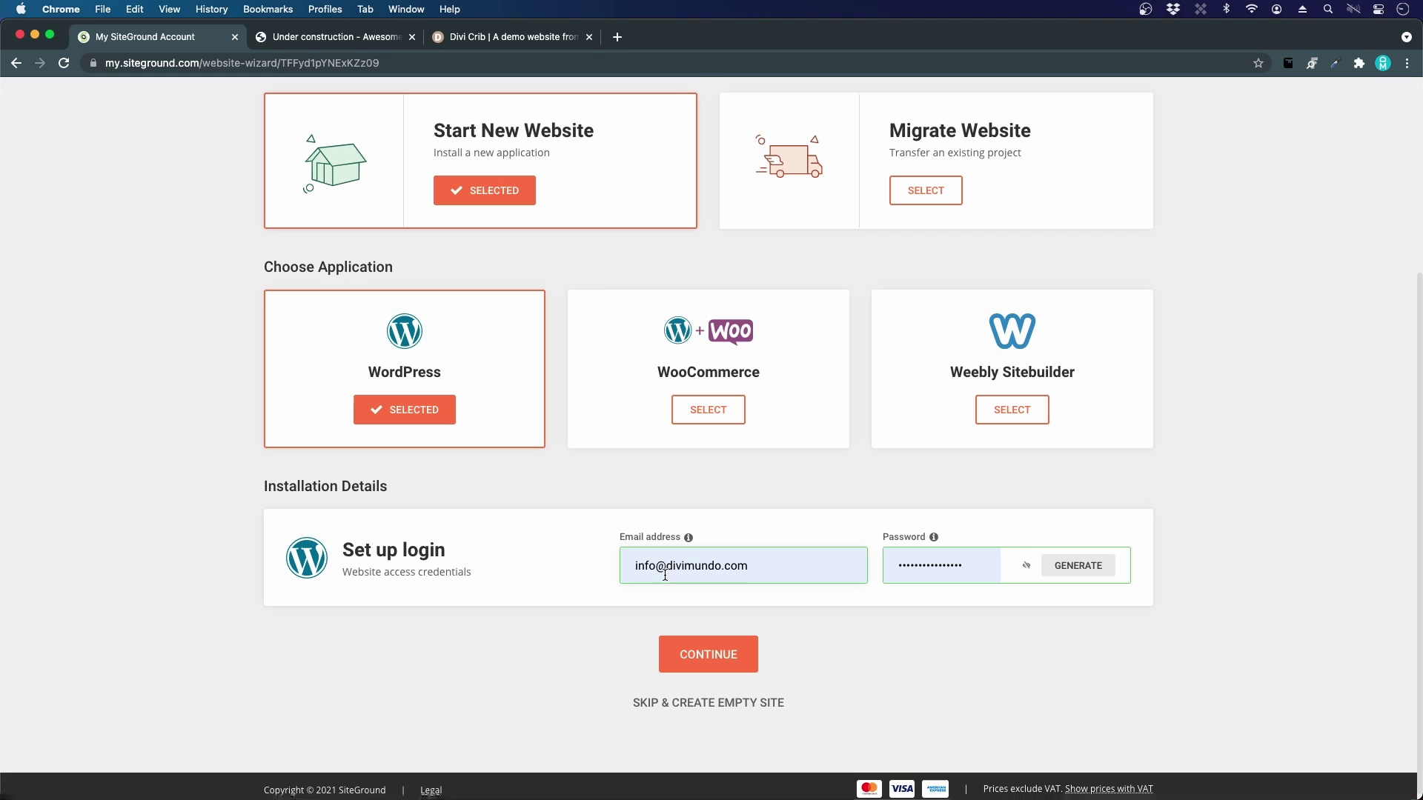
pyautogui.doubleClick(930, 570)
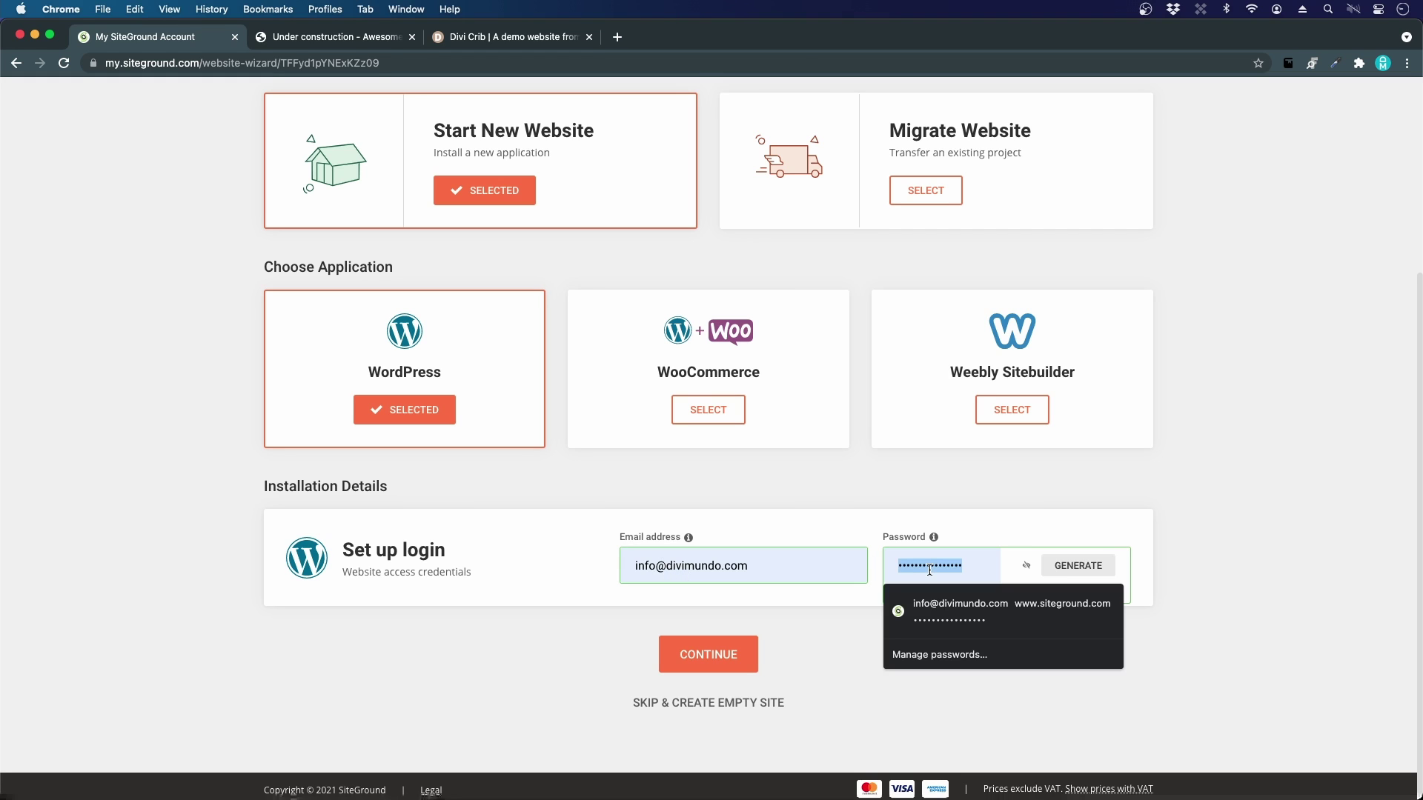
pyautogui.press('Escape')
pyautogui.write('••••••••••••')
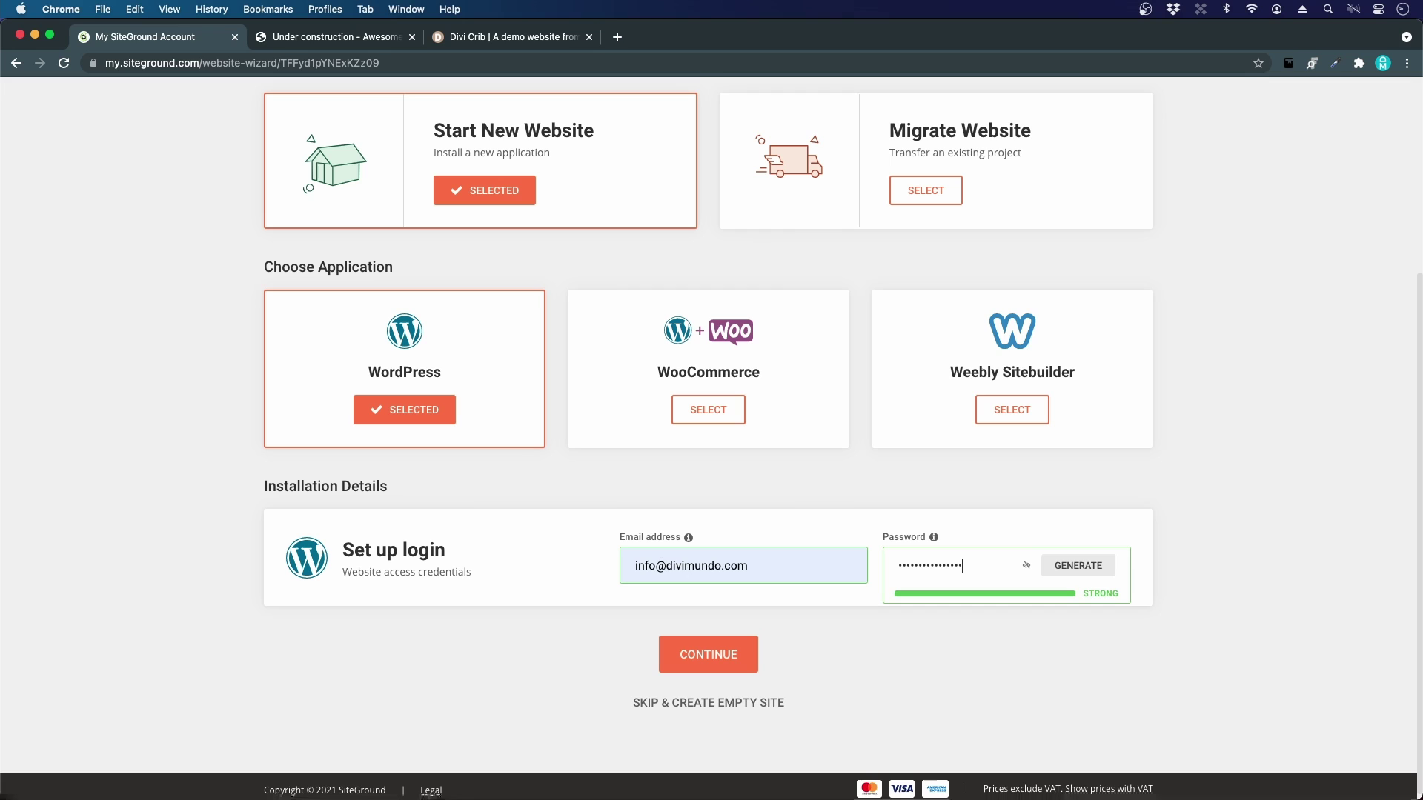
pyautogui.click(687, 653)
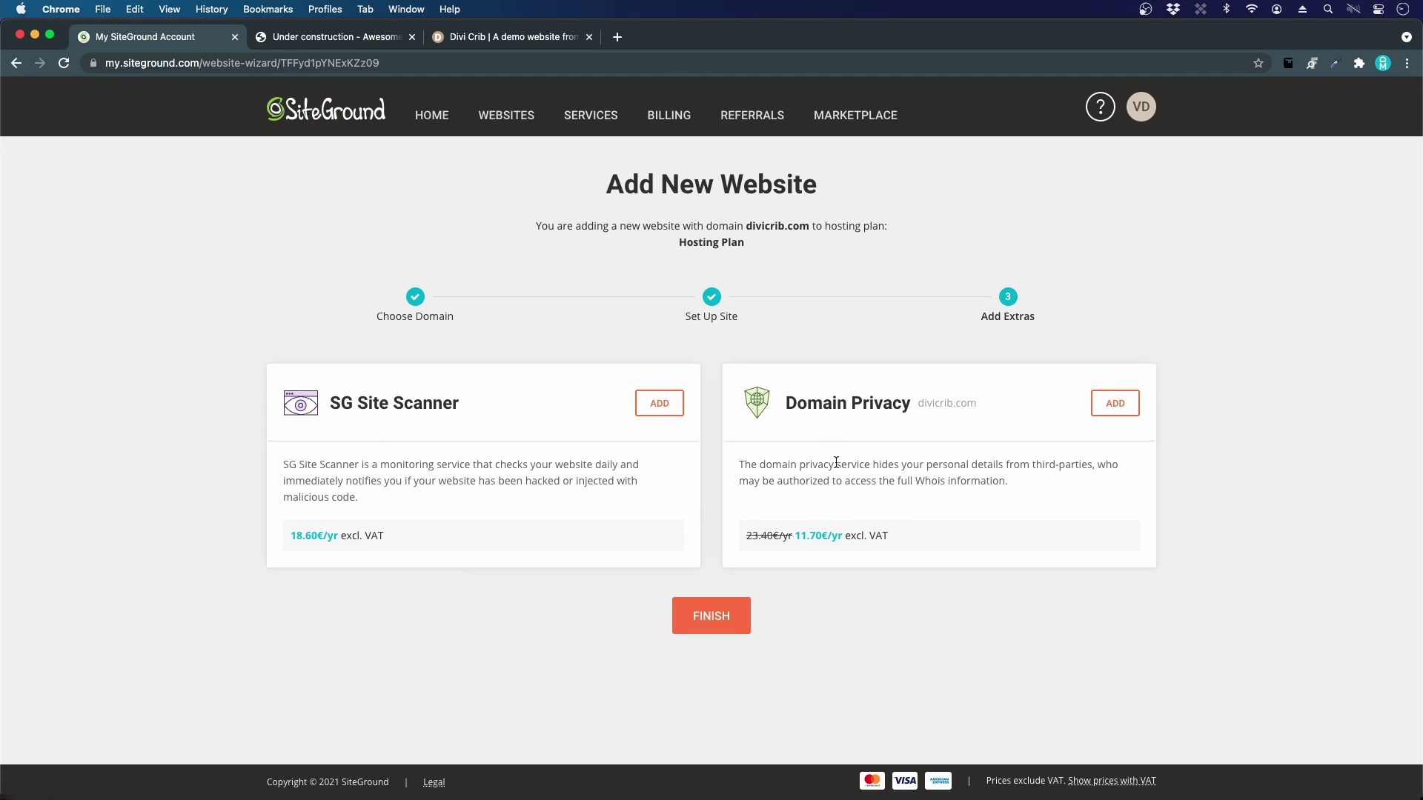
# Step: Finish the wizard so divicrib.com is created and the You Are All Set page appears
pyautogui.click(721, 623)
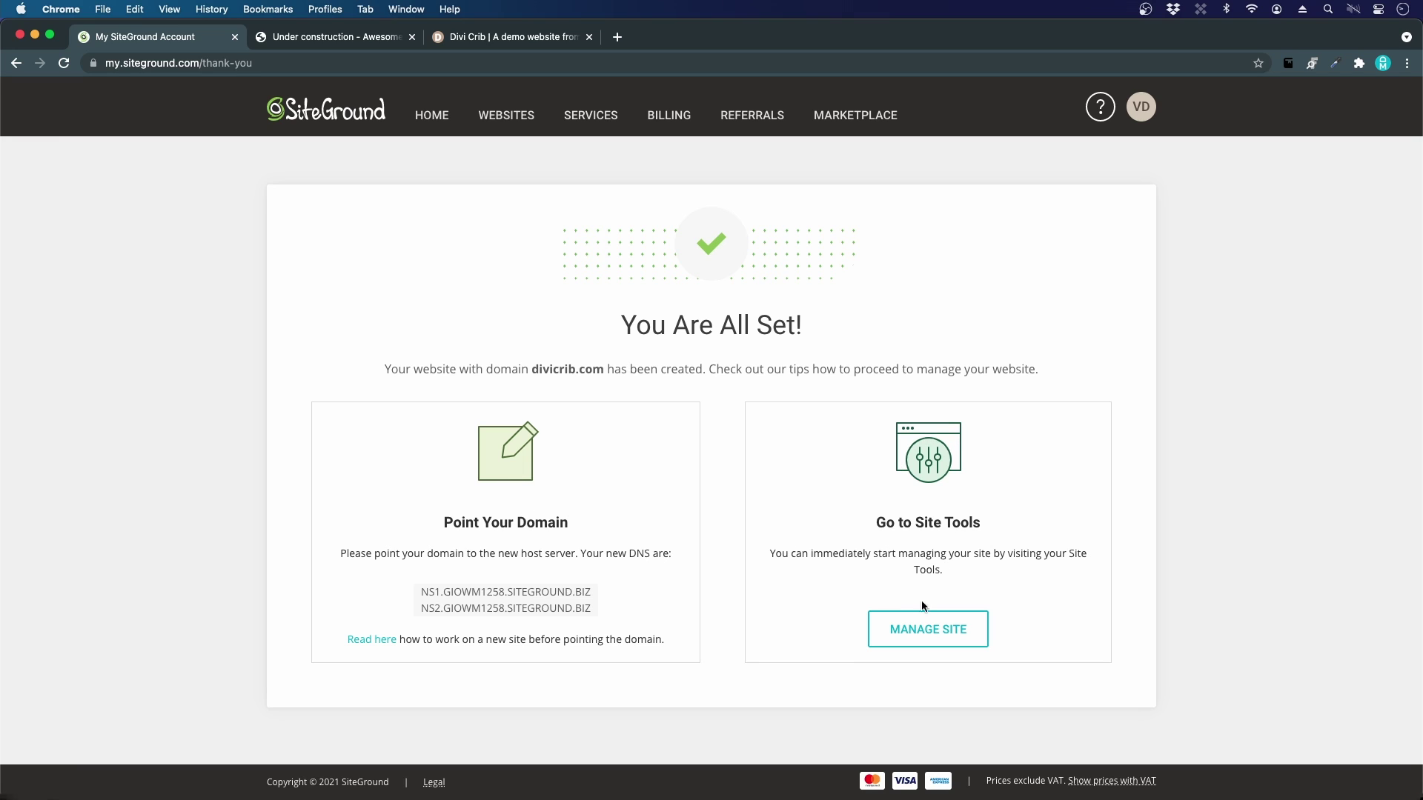
# Step: Open divicrib.com's Site Tools, view its files in File Manager, then open Security > Backups
pyautogui.click(944, 641)
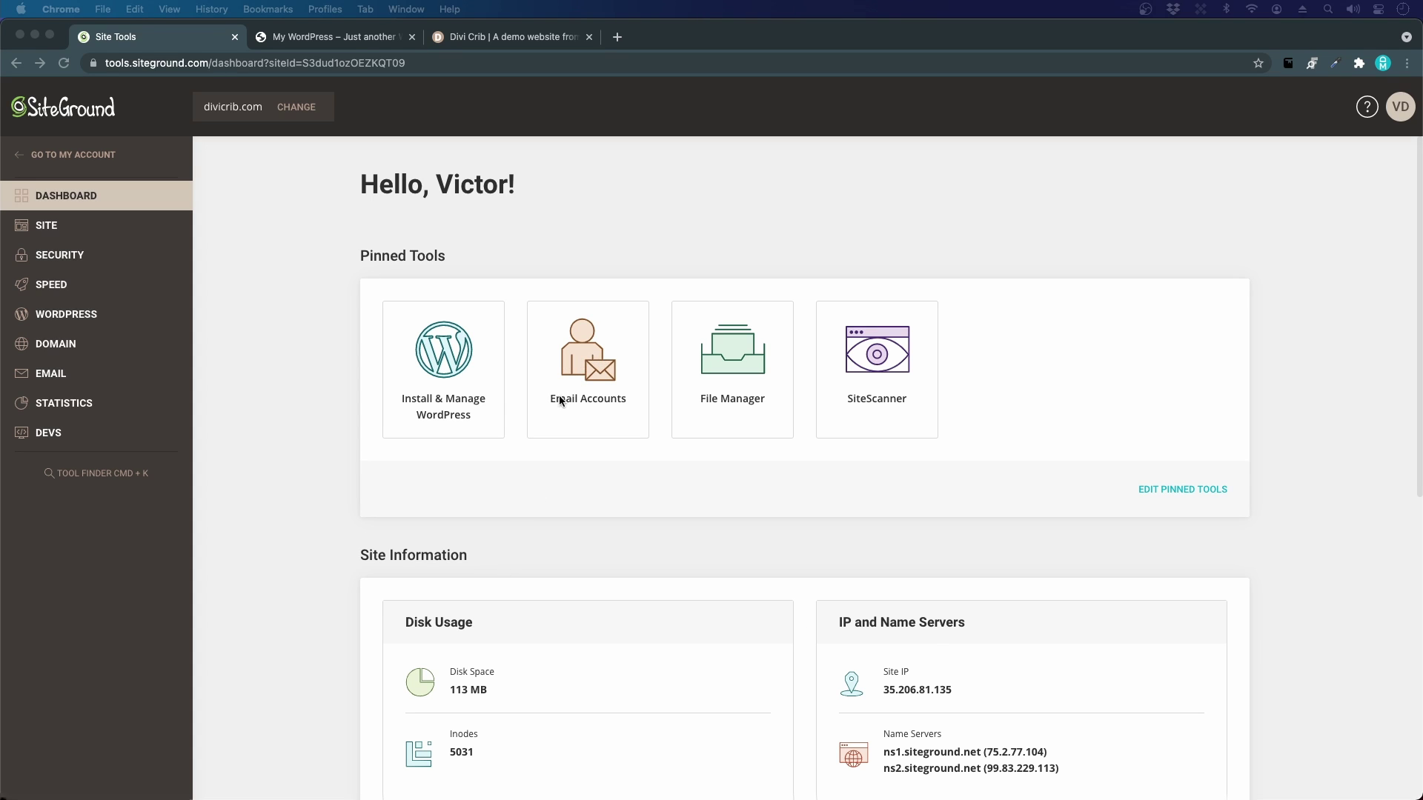
pyautogui.click(734, 351)
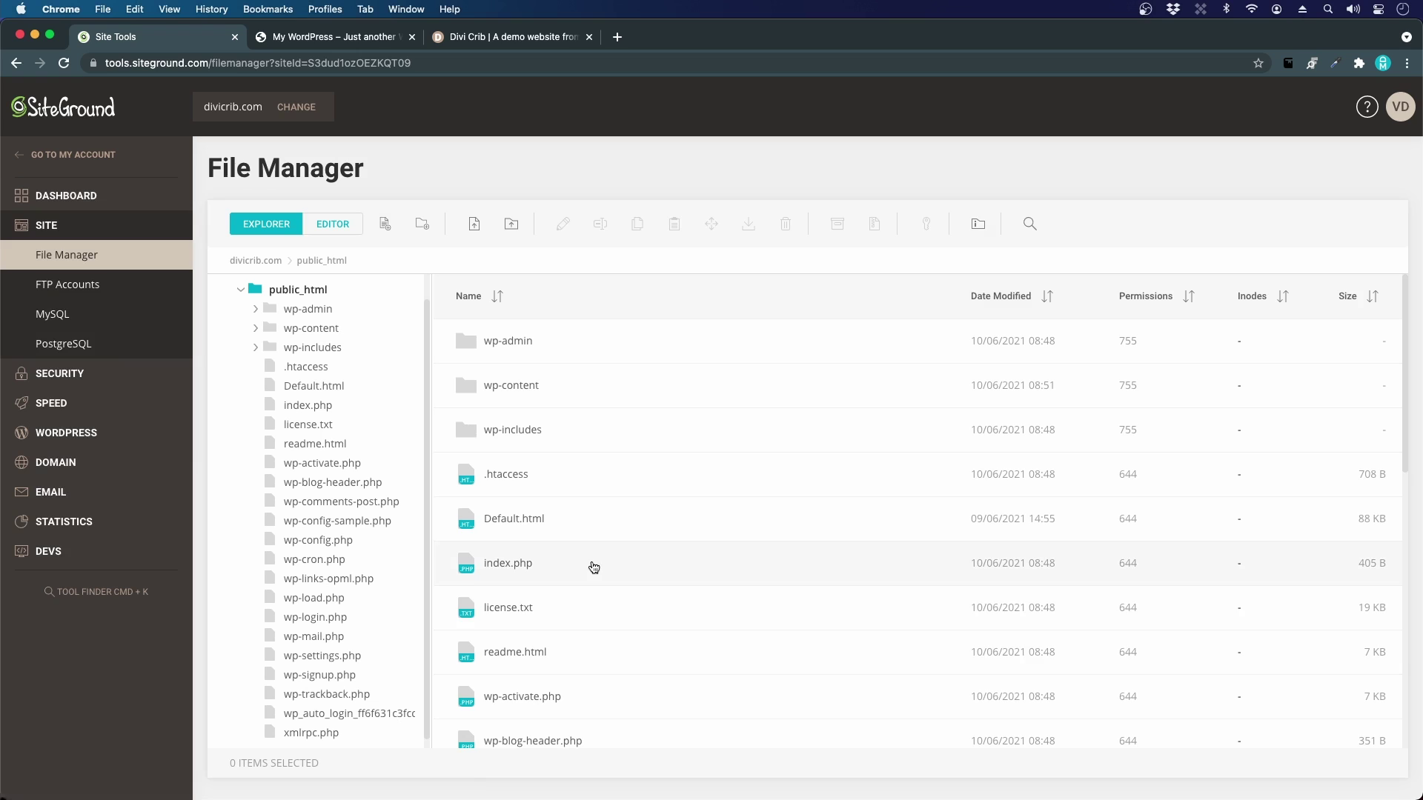
pyautogui.click(85, 375)
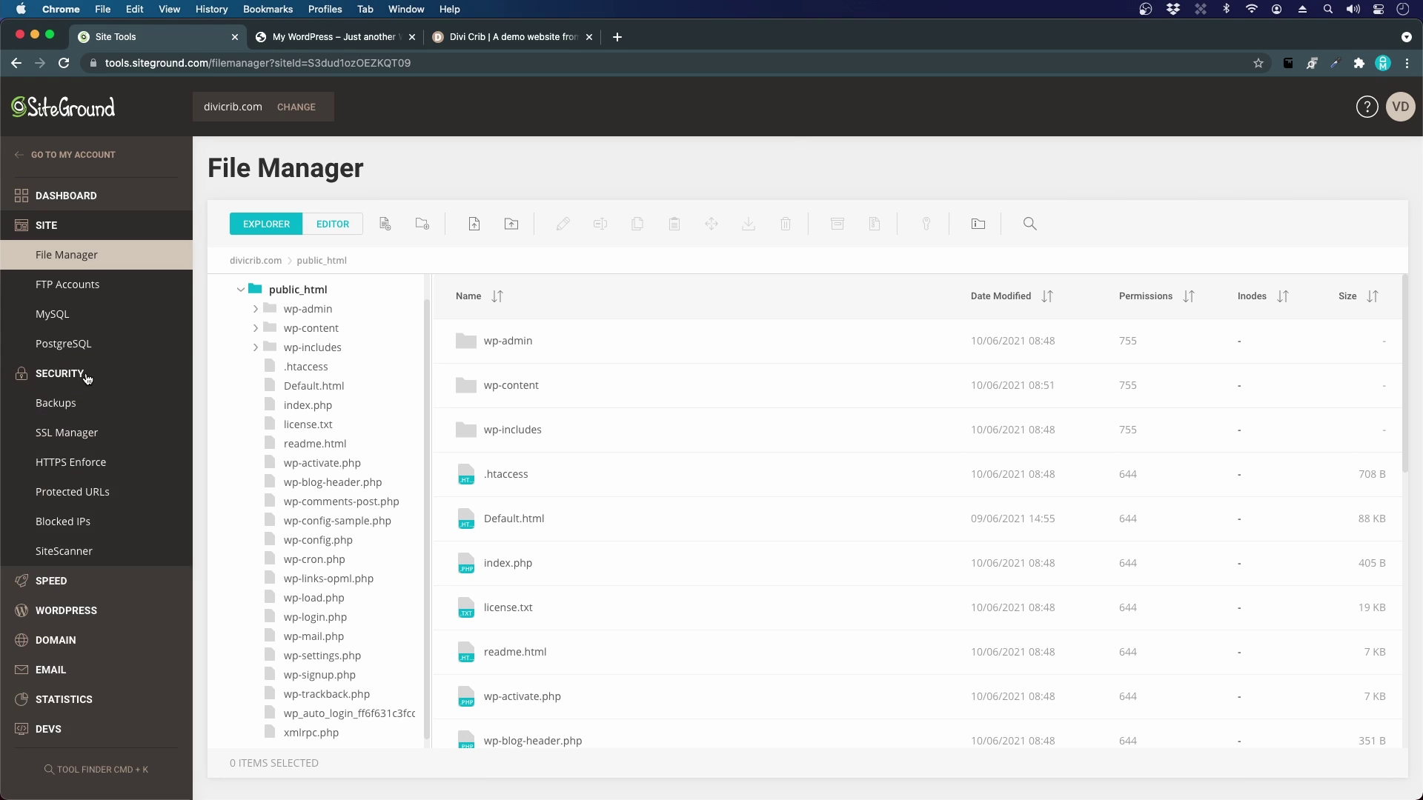
pyautogui.click(46, 404)
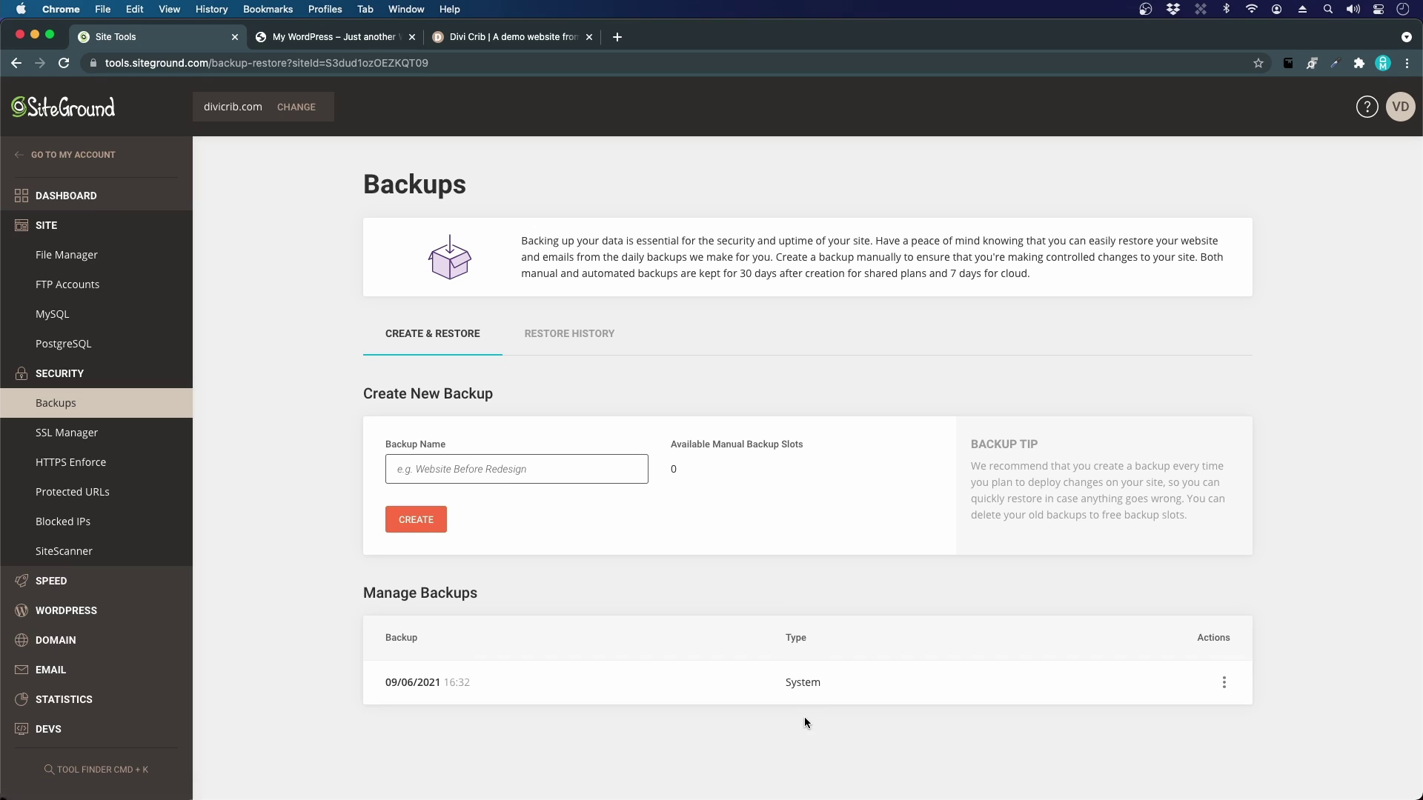
# Step: View the fresh 'My WordPress' site on divicrib.com showing its default Nothing here page
pyautogui.click(295, 46)
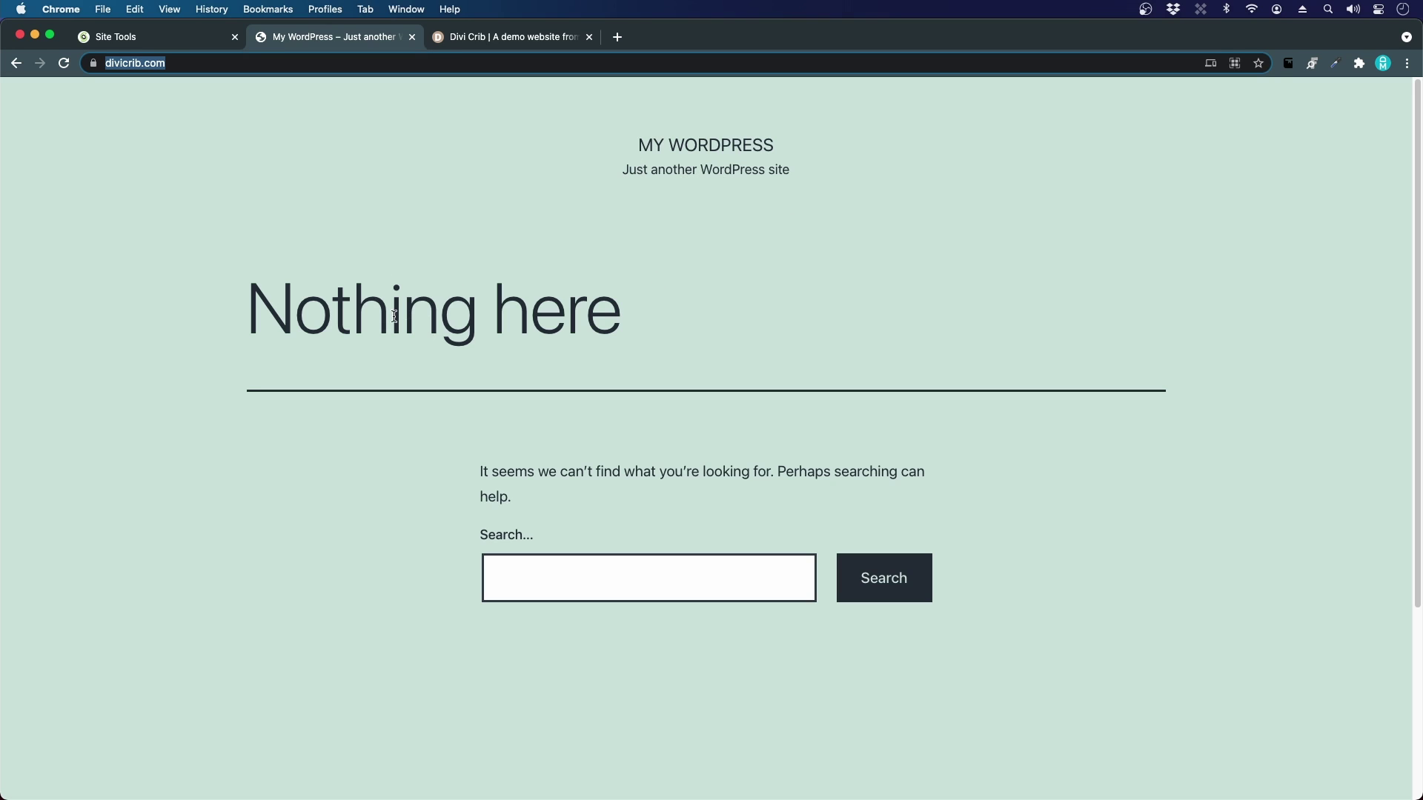
pyautogui.scroll(-4, 598, 403)
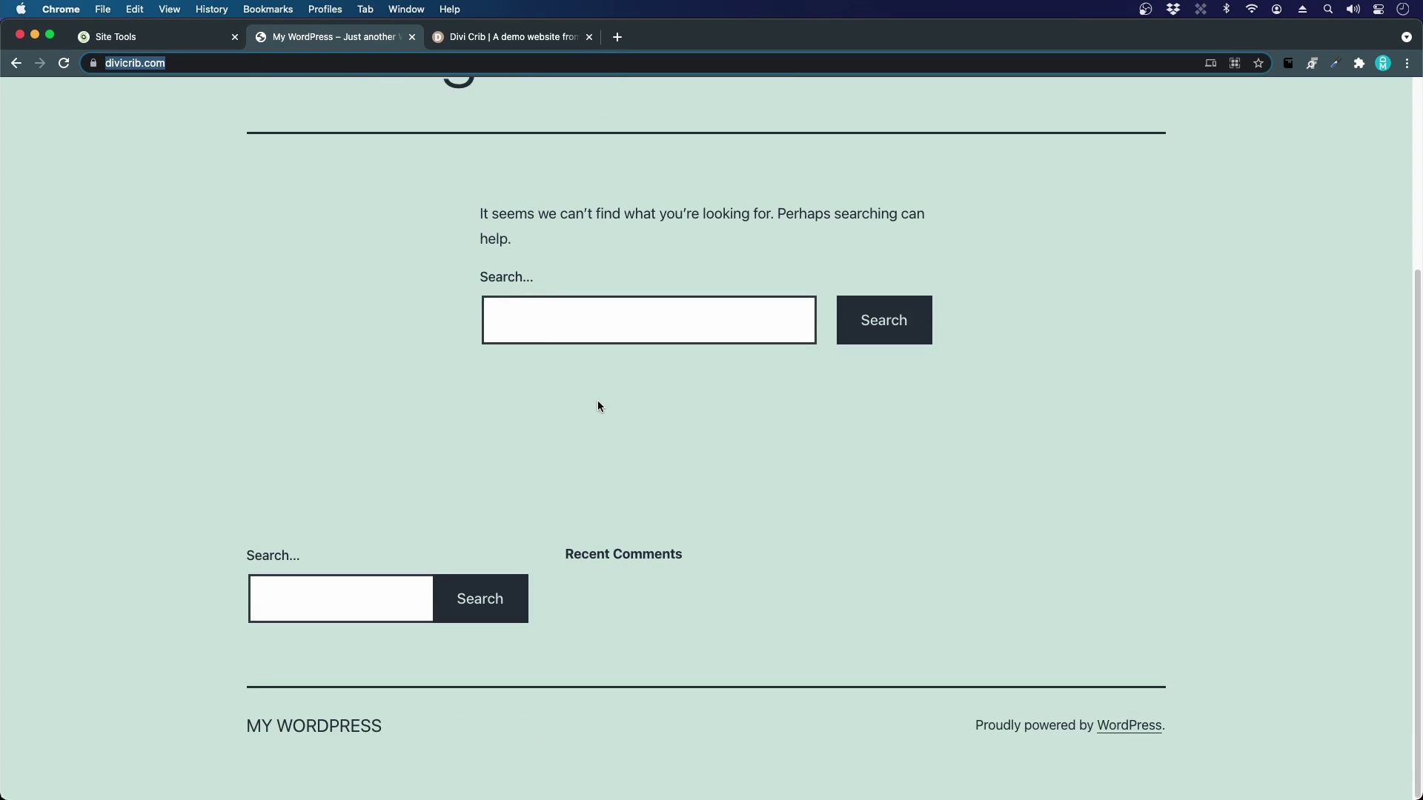
pyautogui.scroll(4, 621, 492)
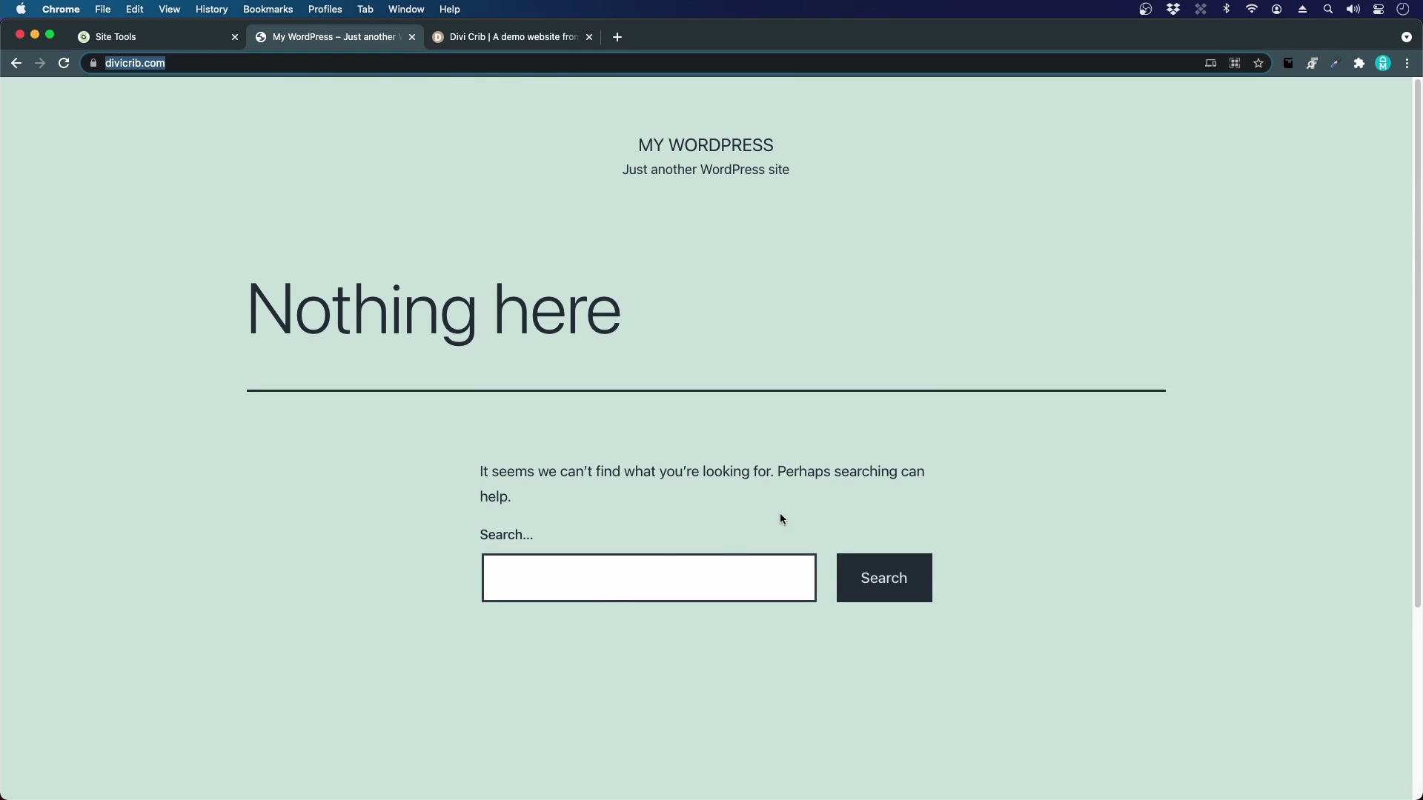
pyautogui.click(495, 188)
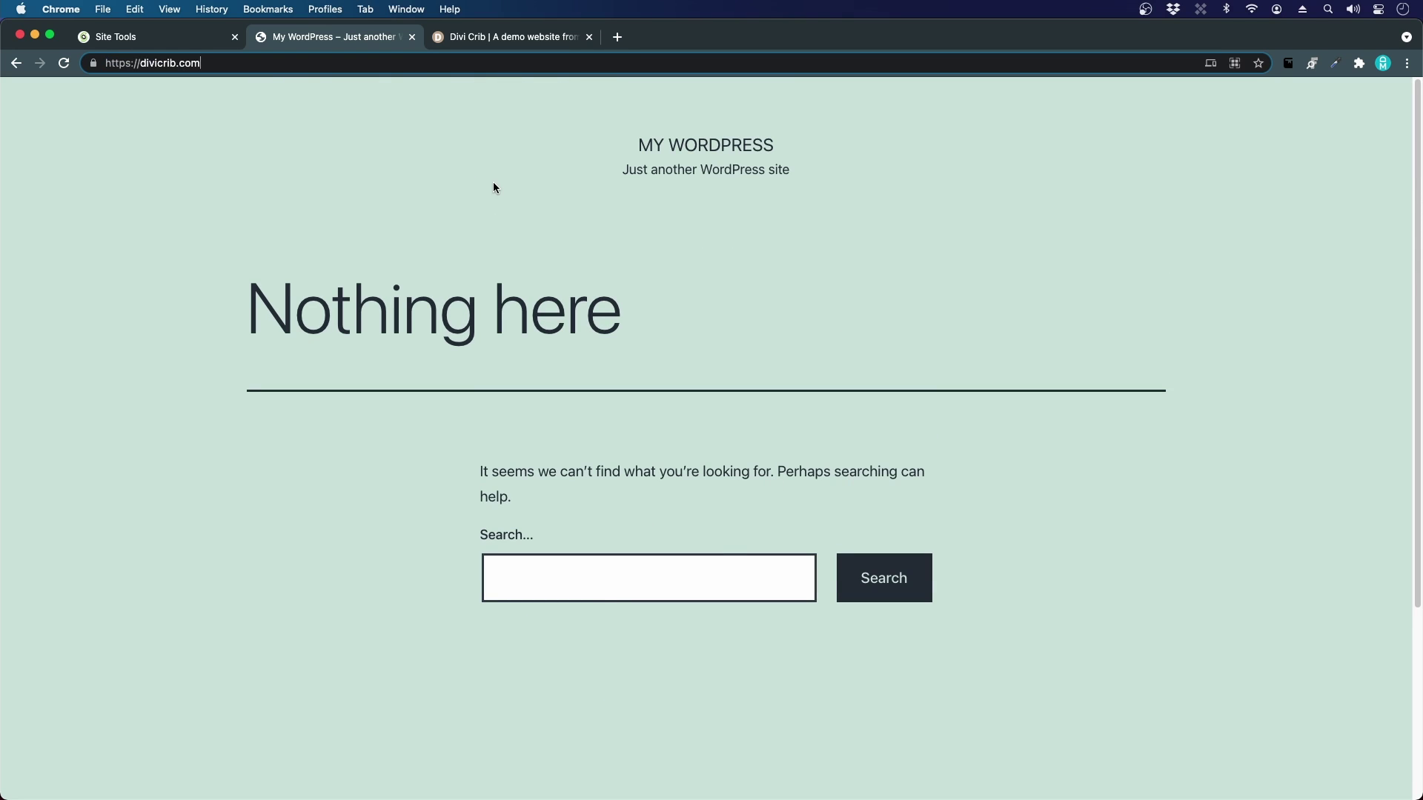
pyautogui.press('super+l')
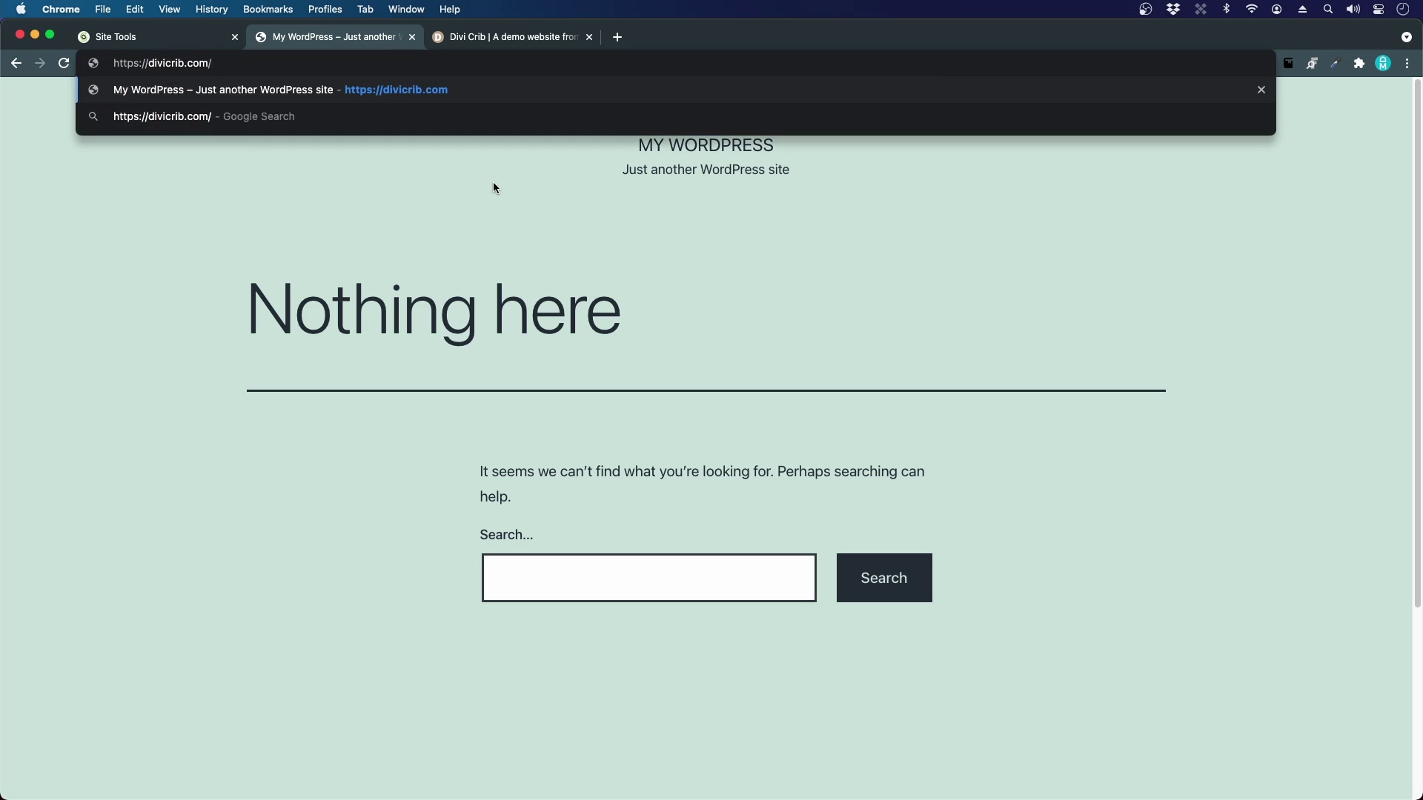
pyautogui.press('Right')
pyautogui.write('wp')
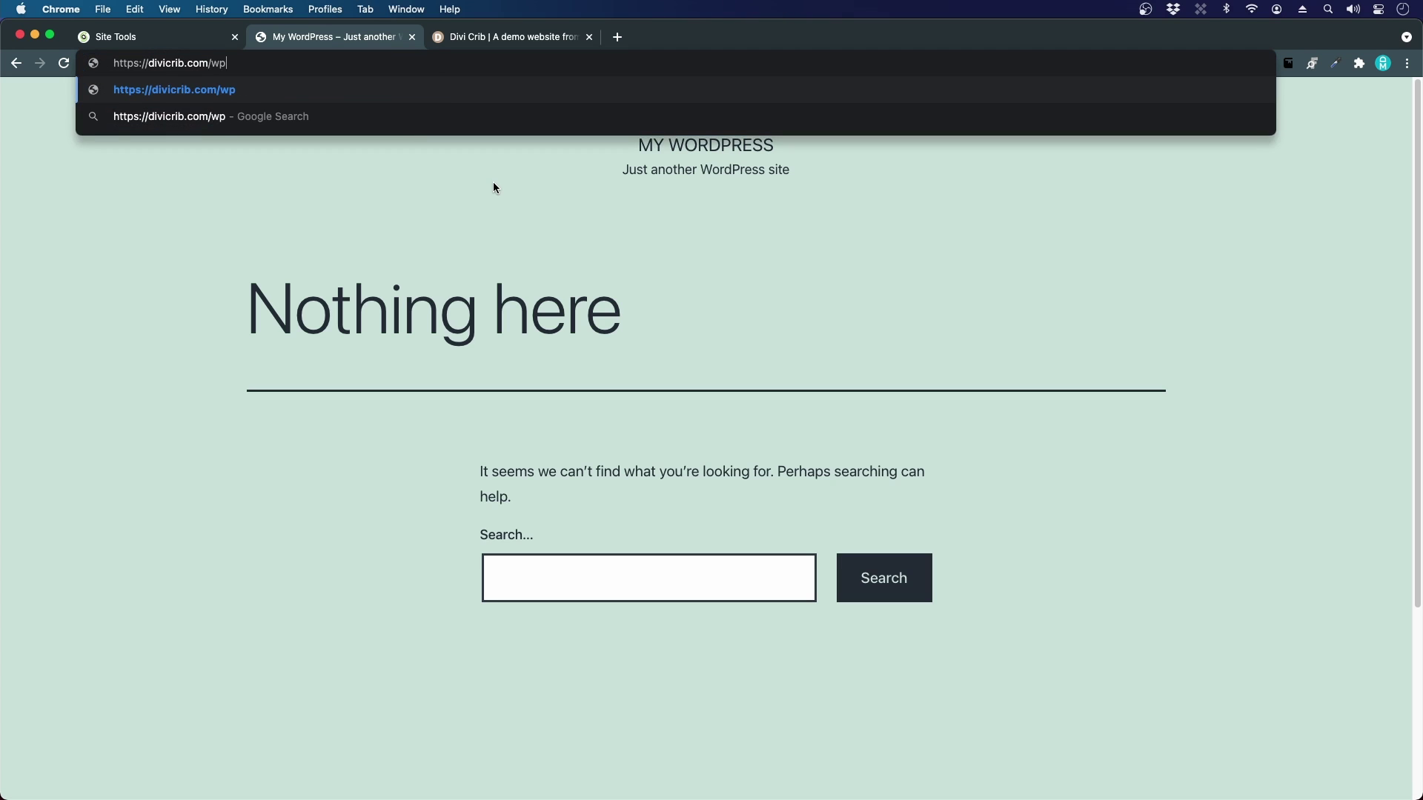
pyautogui.write('-admin')
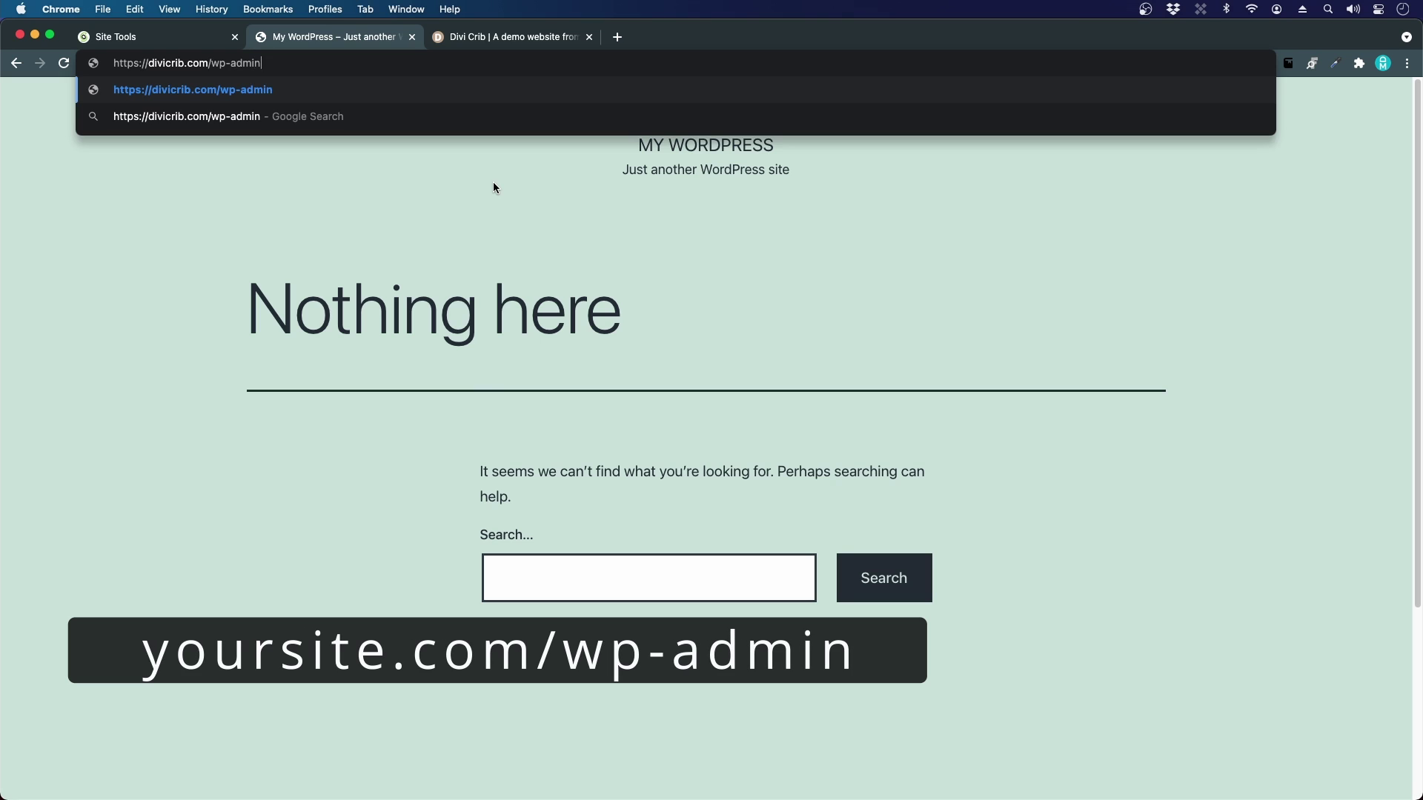
pyautogui.press('Return')
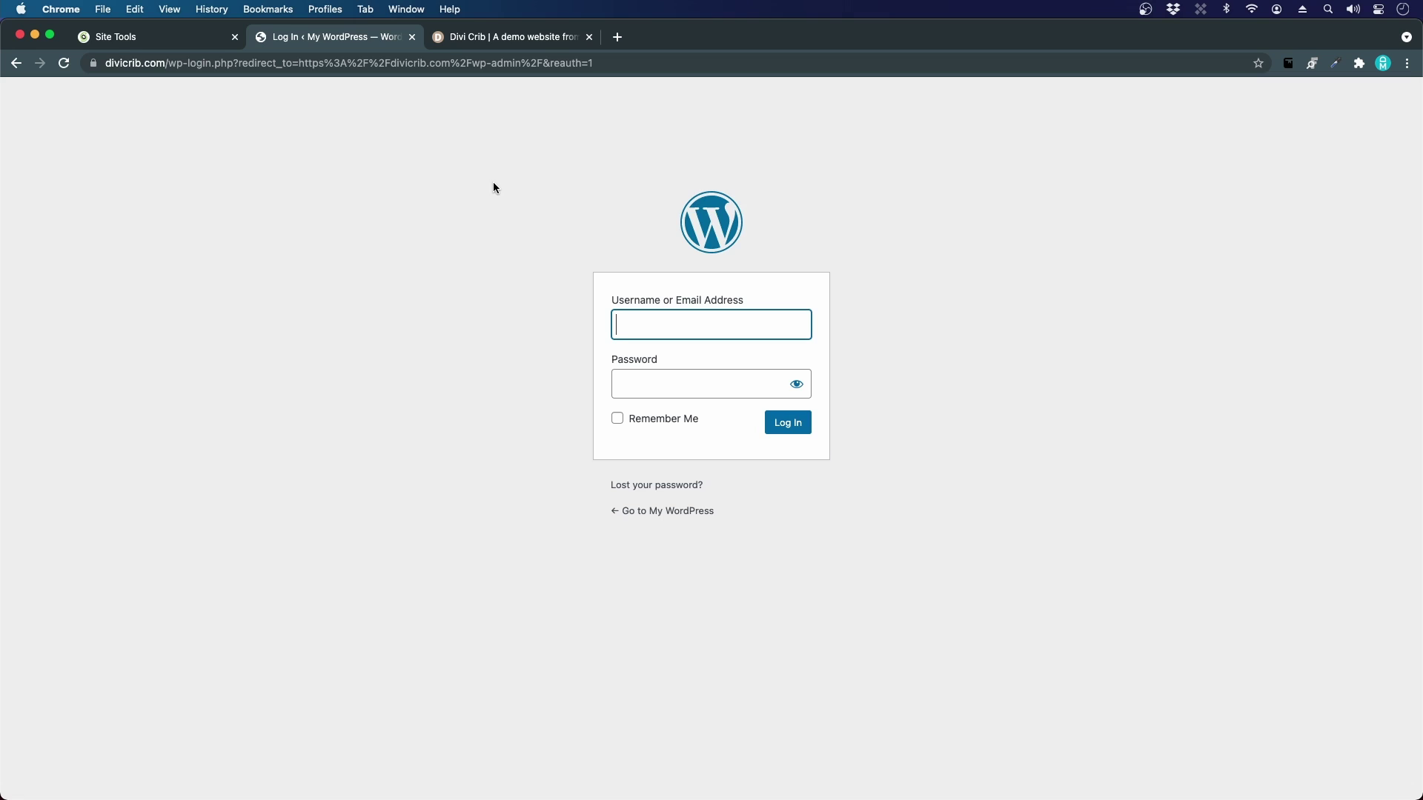
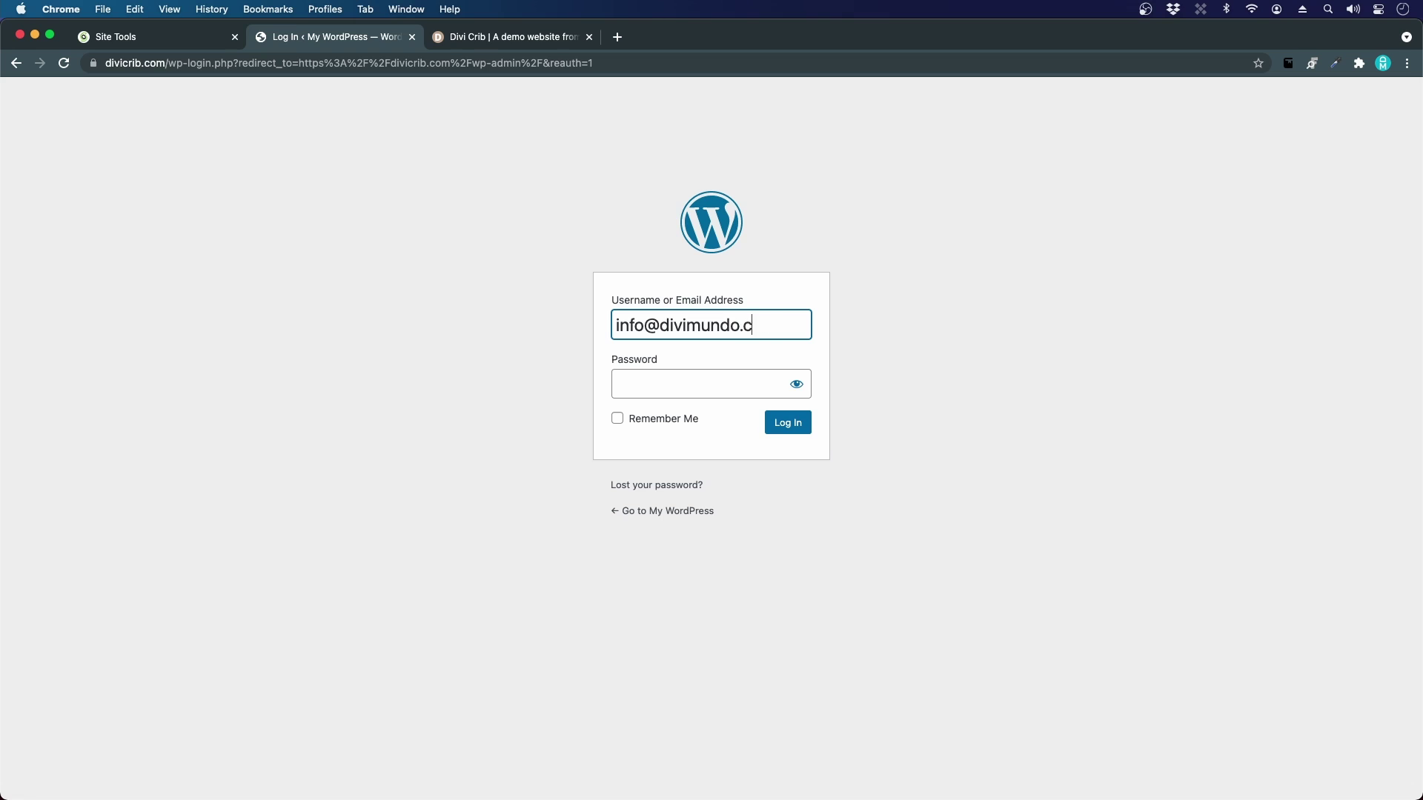
# Step: Log in with the admin e-mail username and password, with Remember Me ticked
pyautogui.press('Tab')
pyautogui.write('•')
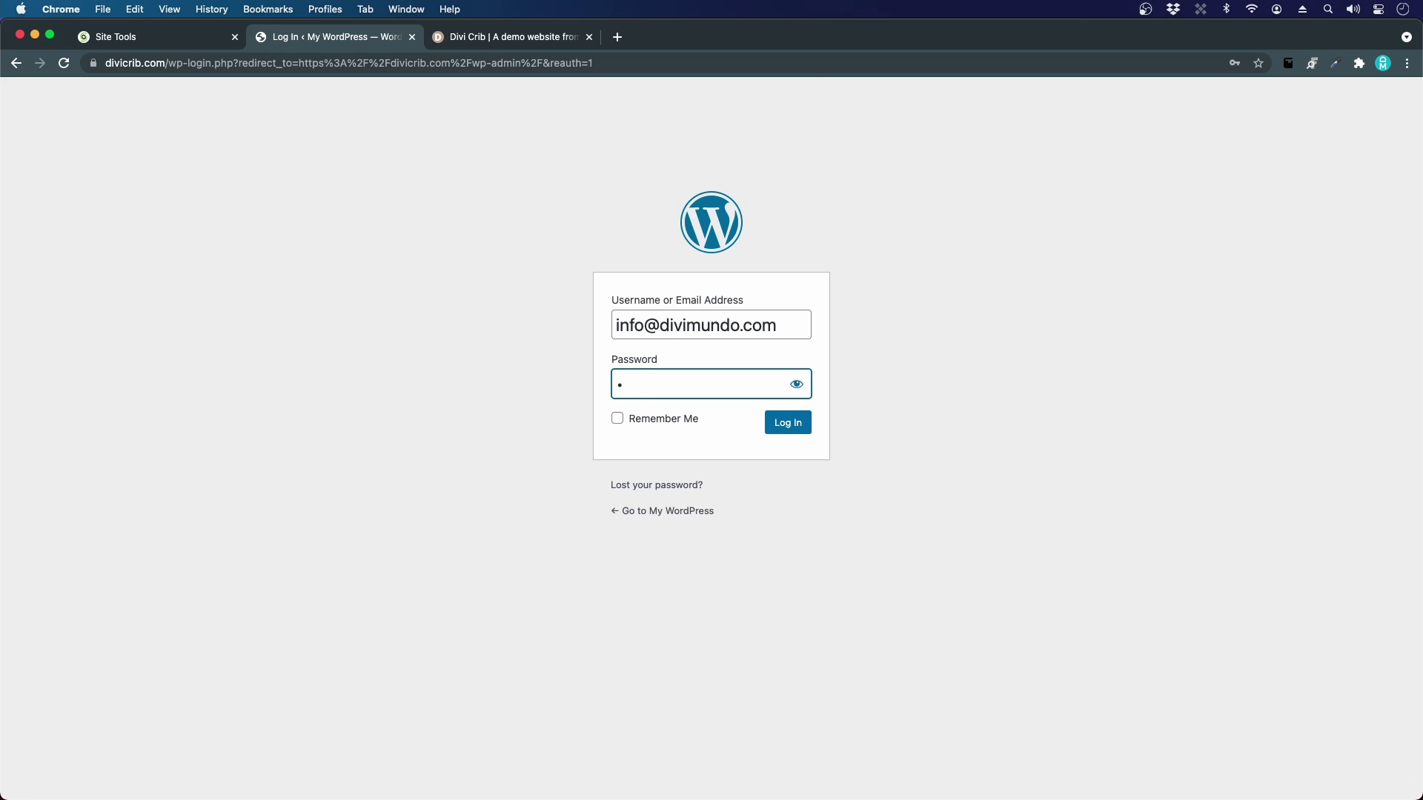
pyautogui.write('•••••••••••••••')
pyautogui.click(617, 421)
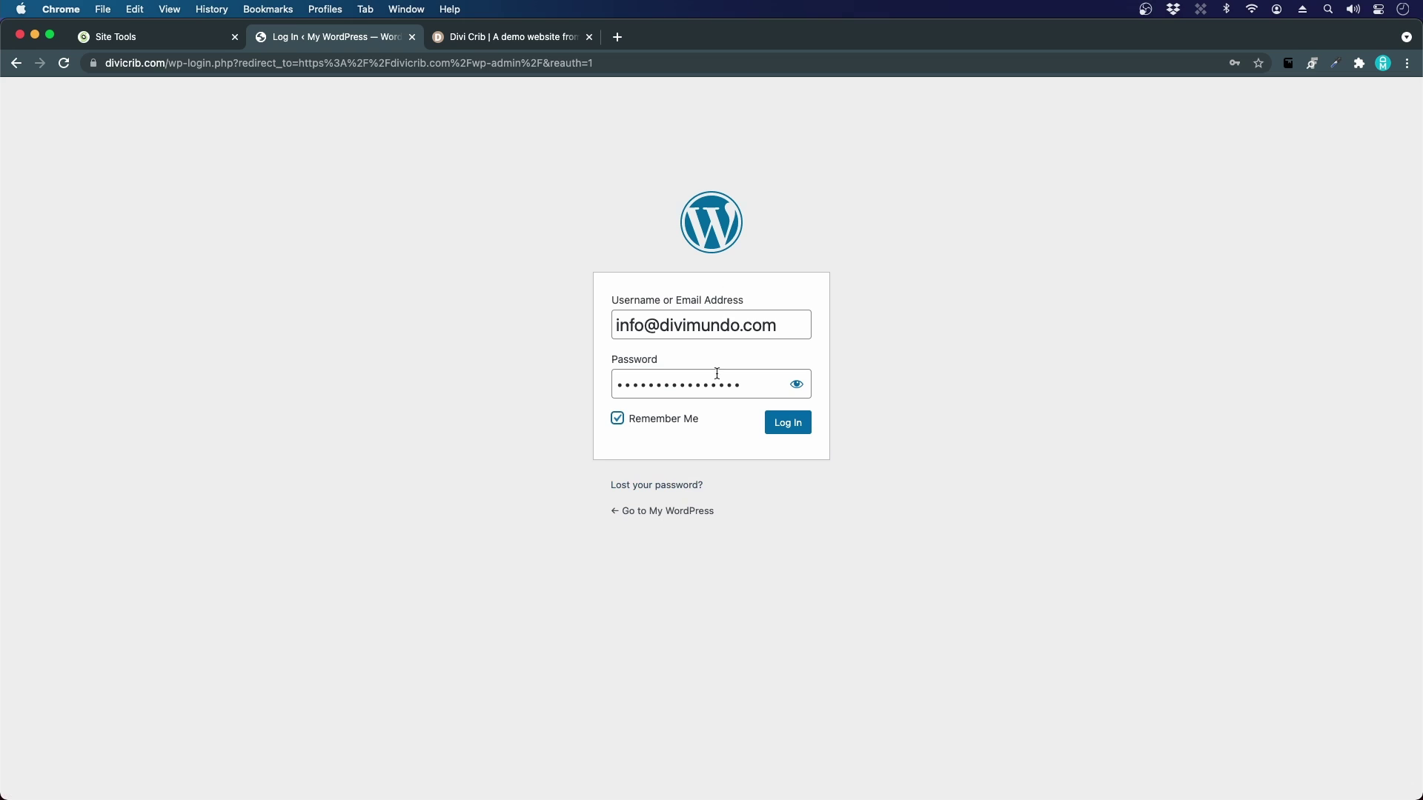
pyautogui.click(773, 431)
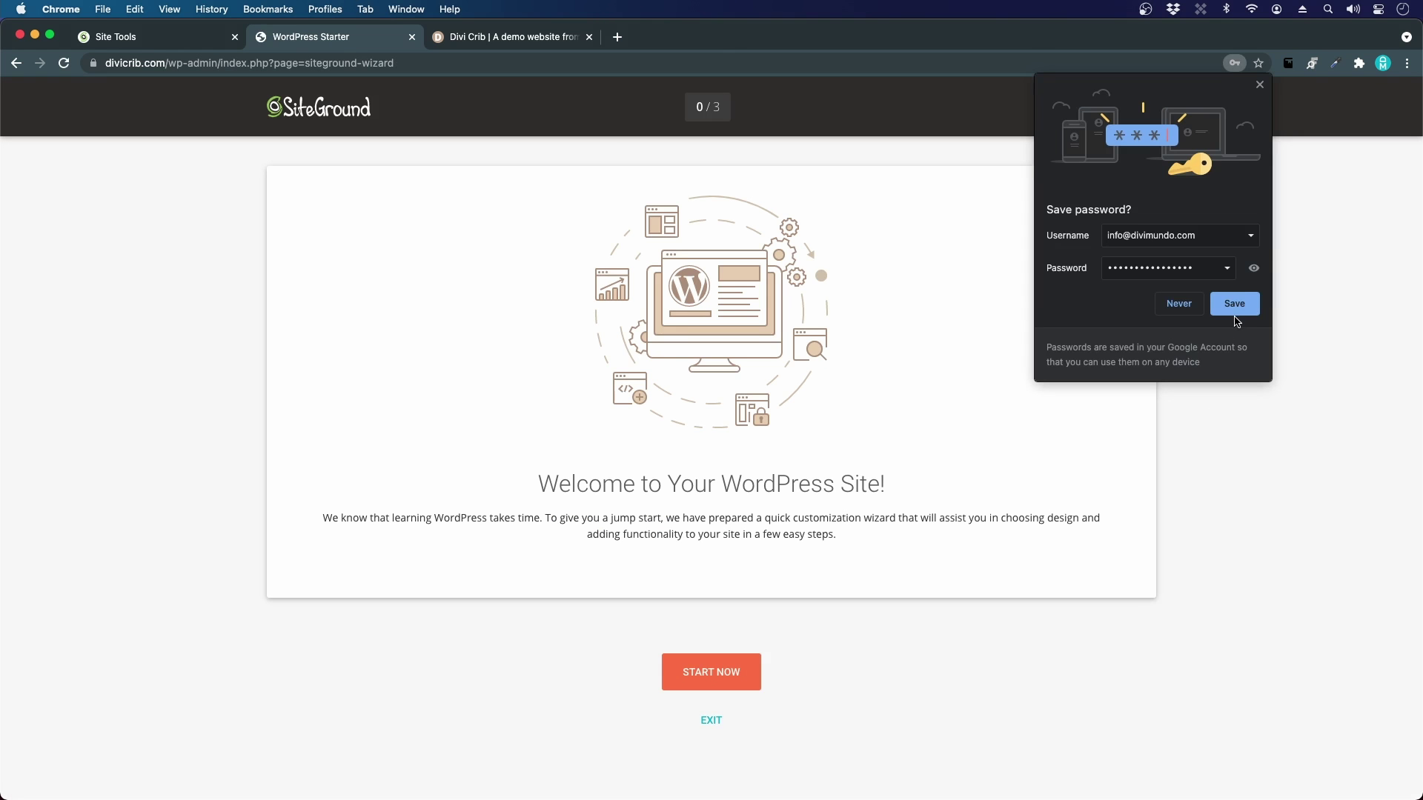
# Step: Save the divicrib.com WordPress login password in Chrome
pyautogui.click(1235, 312)
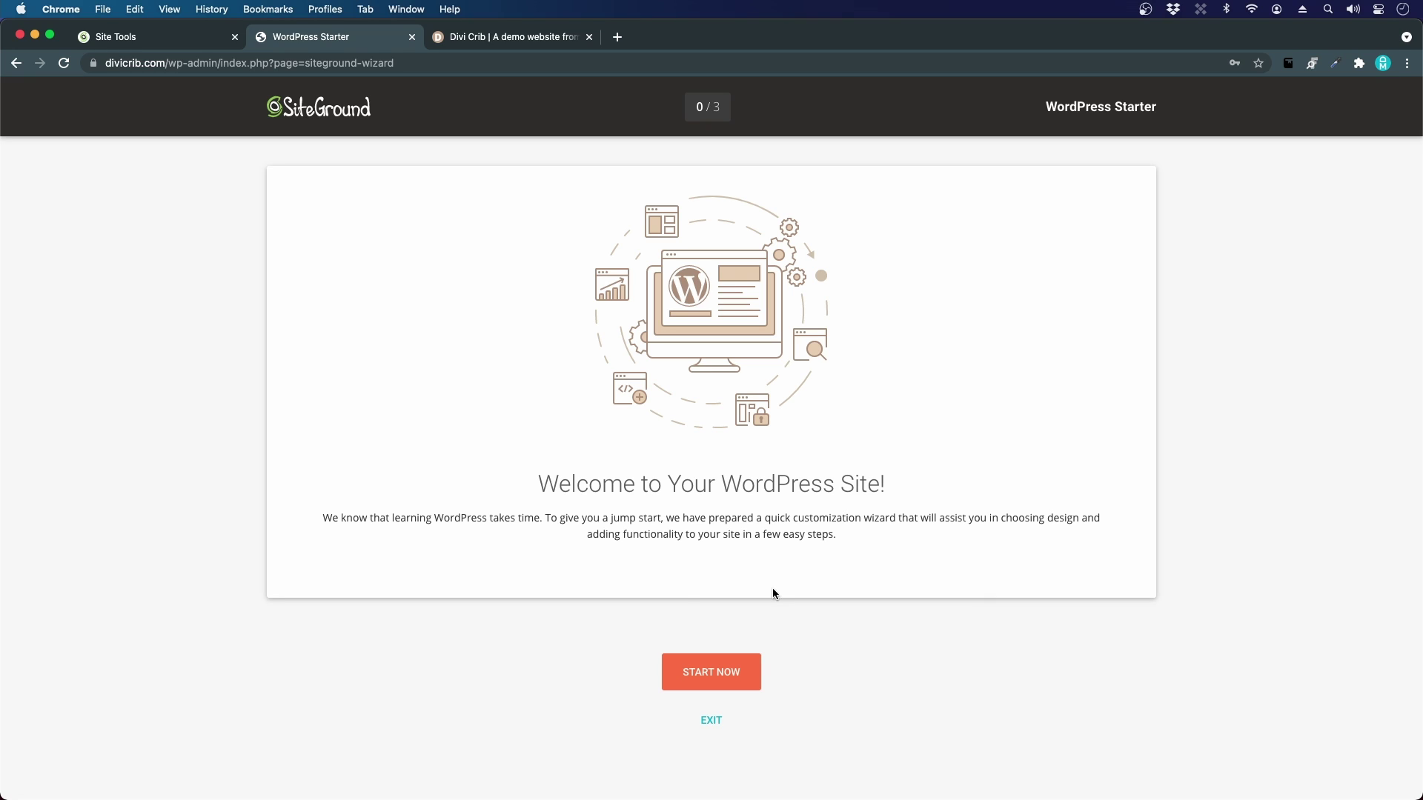
# Step: Exit the SiteGround WordPress Starter wizard to reach the admin Dashboard
pyautogui.click(710, 723)
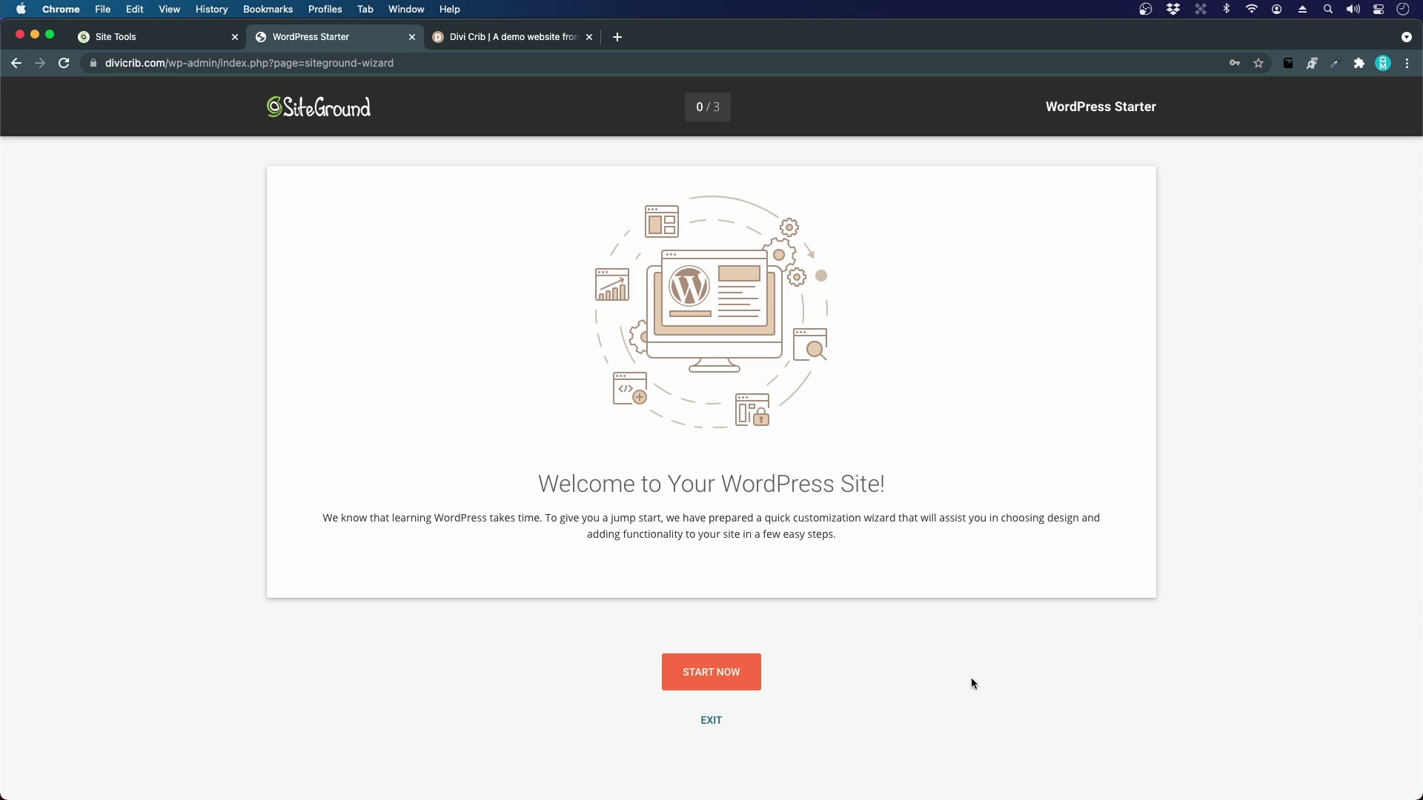